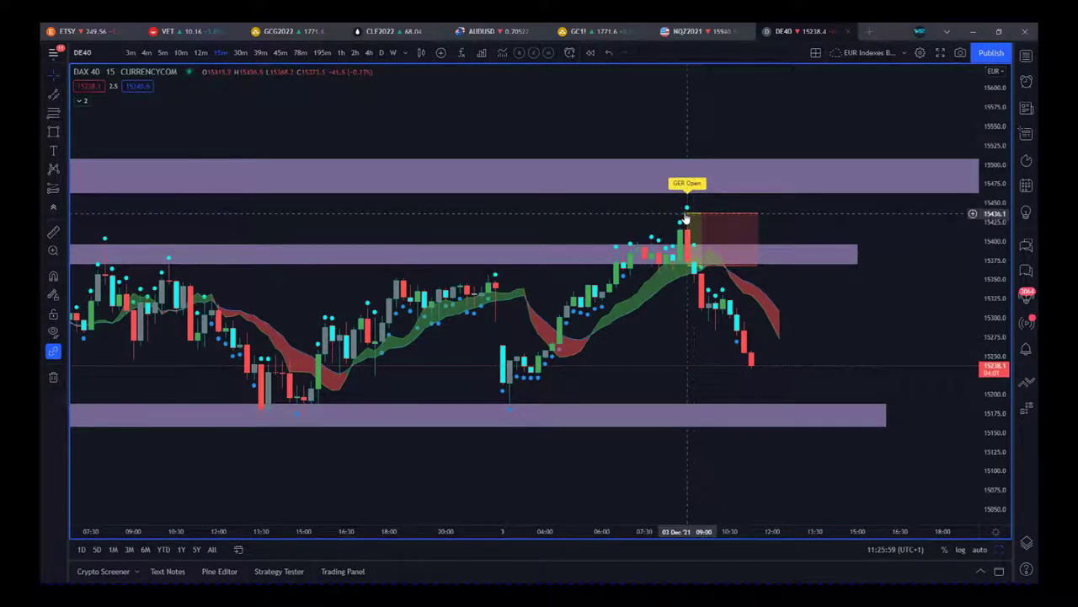
Step: Examine the GER Open candle's high-to-low range on the 15-minute DAX 40 chart
click(688, 265)
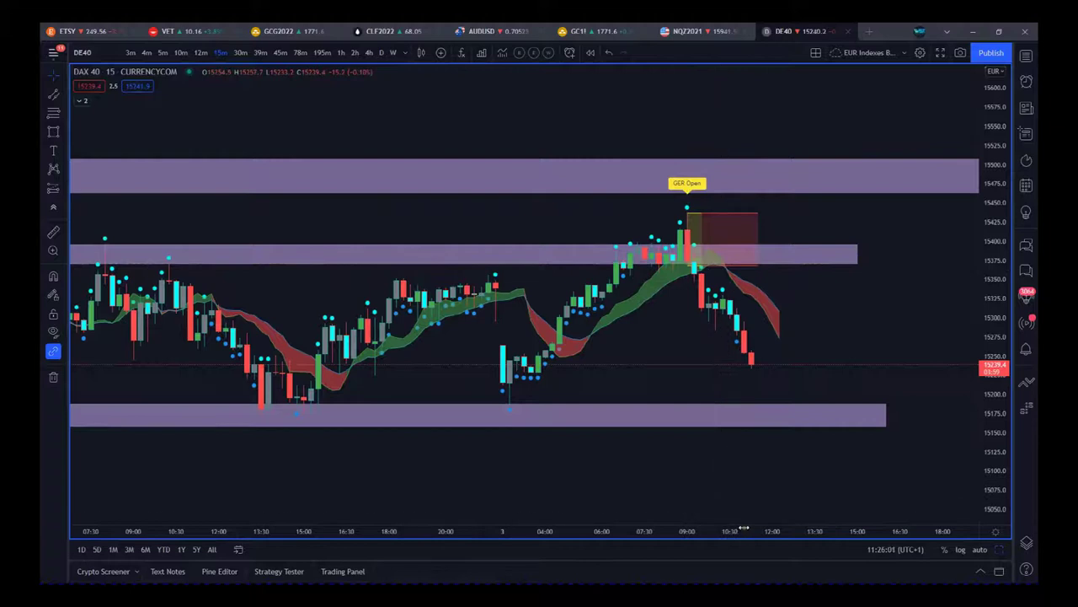
drag(755, 537, 628, 540)
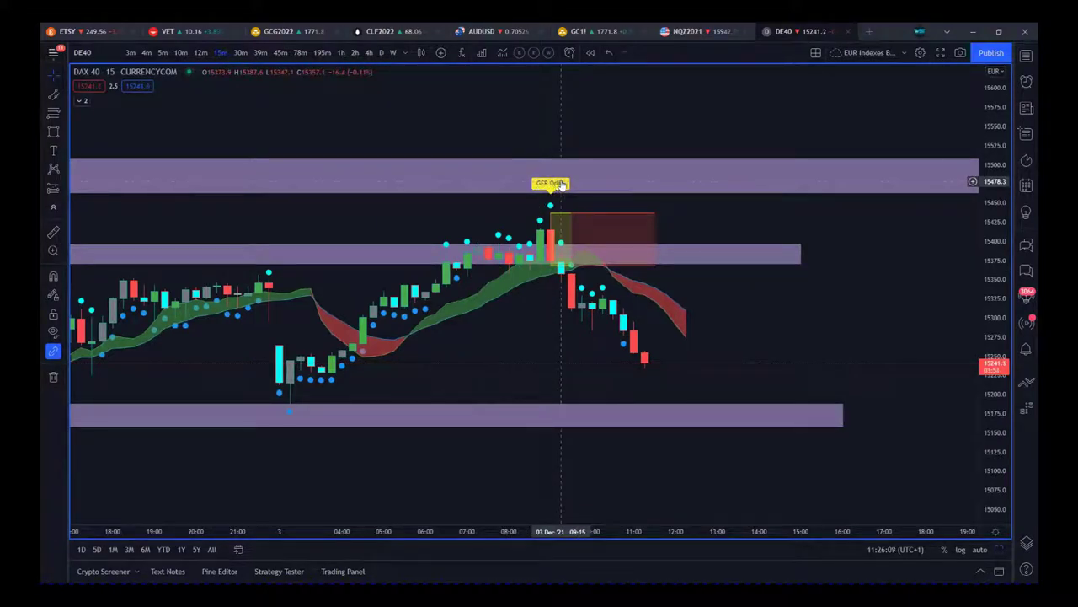
click(549, 266)
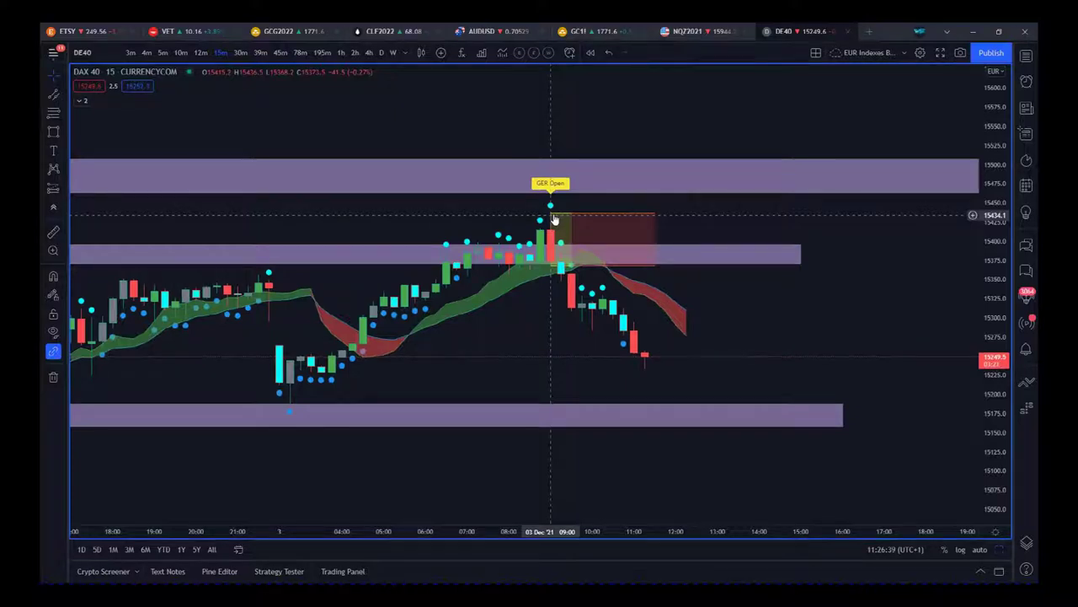
drag(582, 529, 529, 527)
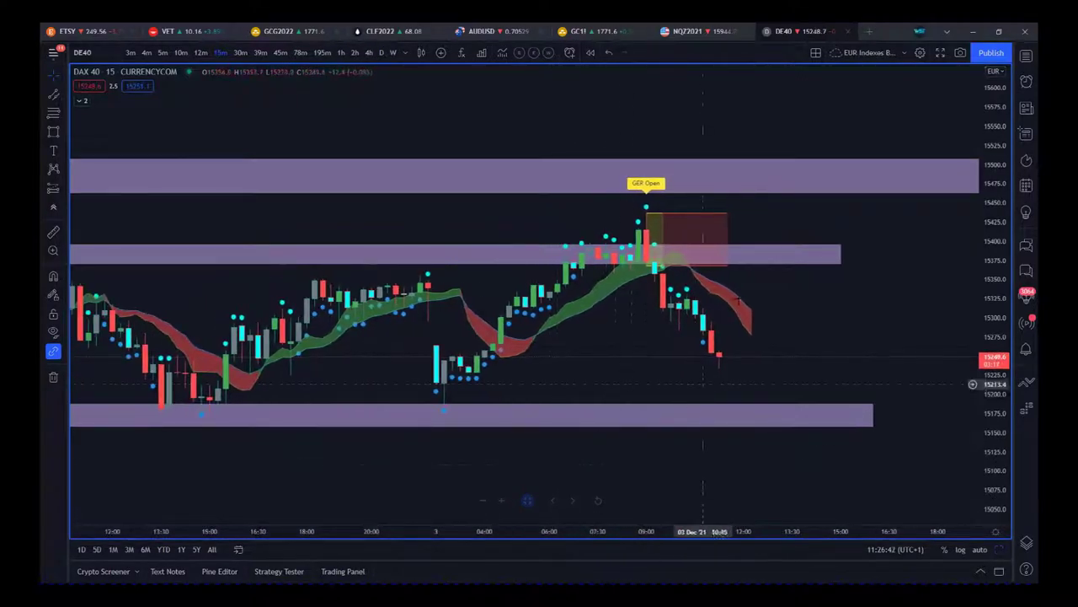
Step: Switch the DAX 40 chart to the 1-hour timeframe and frame all three purple zones with the recent candles
click(340, 52)
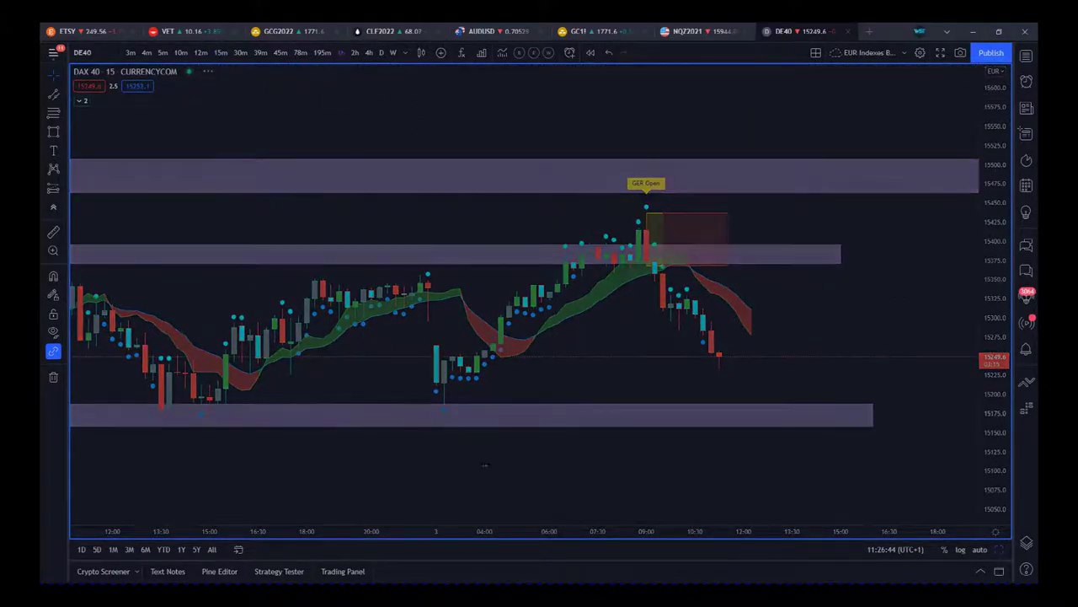
drag(535, 534, 695, 537)
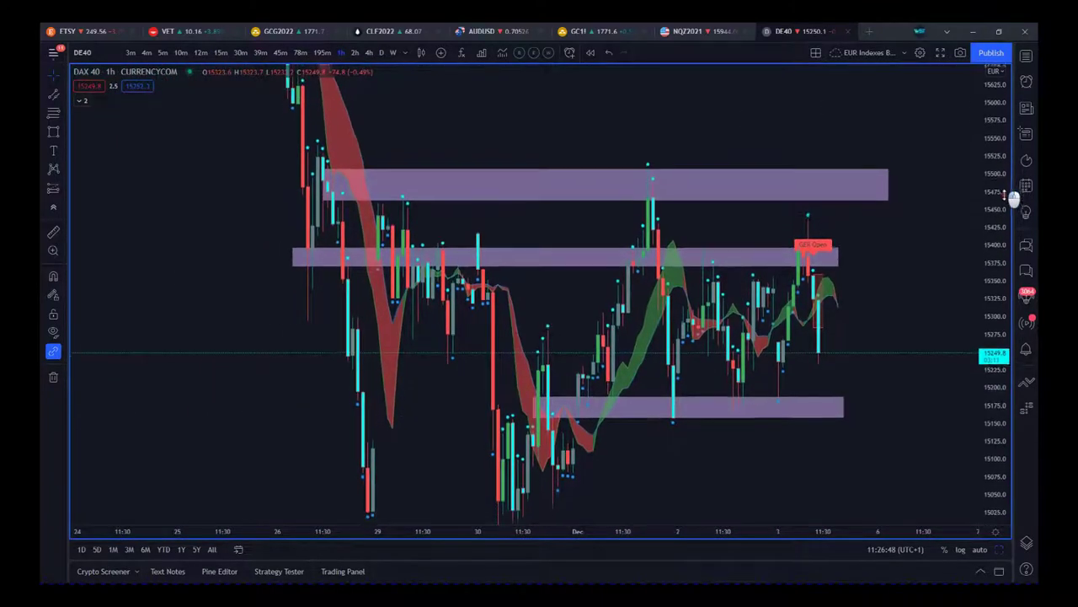
drag(826, 533, 798, 531)
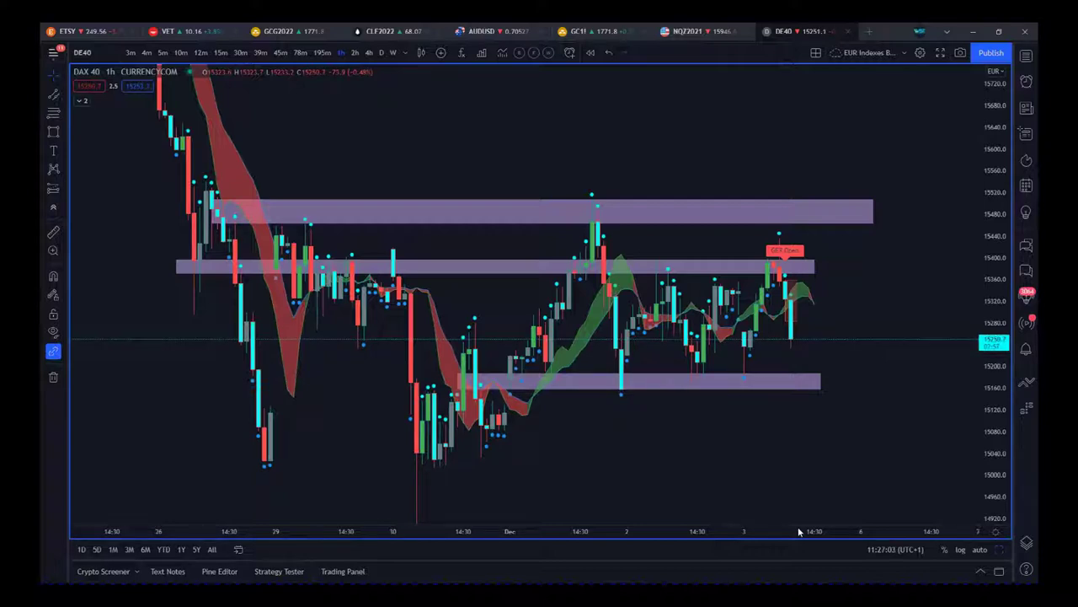
click(610, 199)
drag(610, 199, 666, 182)
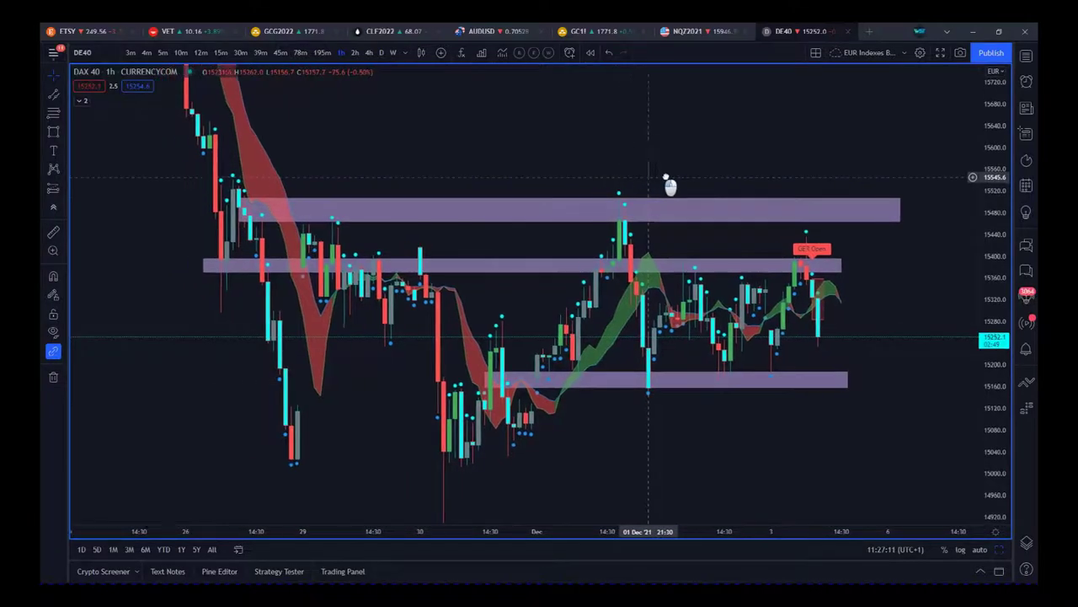
drag(674, 533, 689, 534)
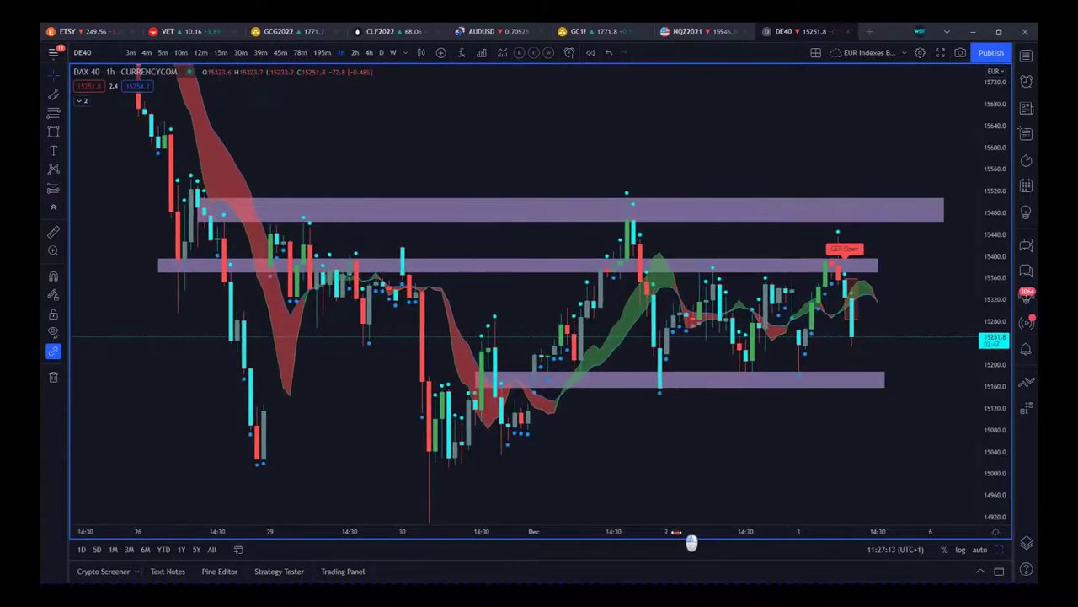
Step: Lower the bottom edge of the uppermost purple zone slightly
click(572, 220)
drag(572, 222, 572, 225)
click(518, 236)
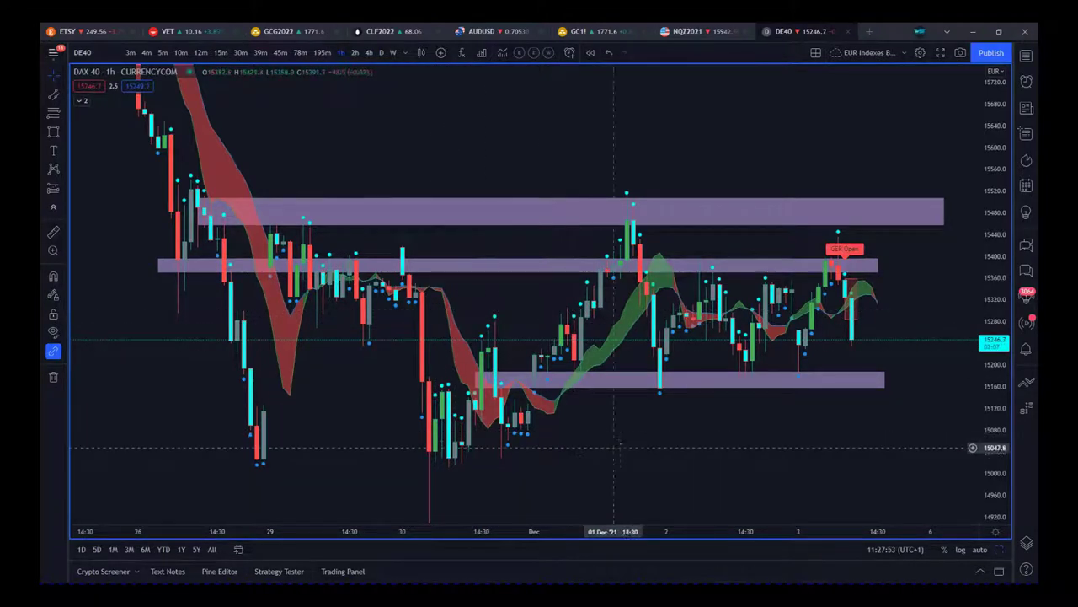
Step: Draw a small ellipse around the high of the 2 December 07:30 candle at the middle purple zone
click(61, 133)
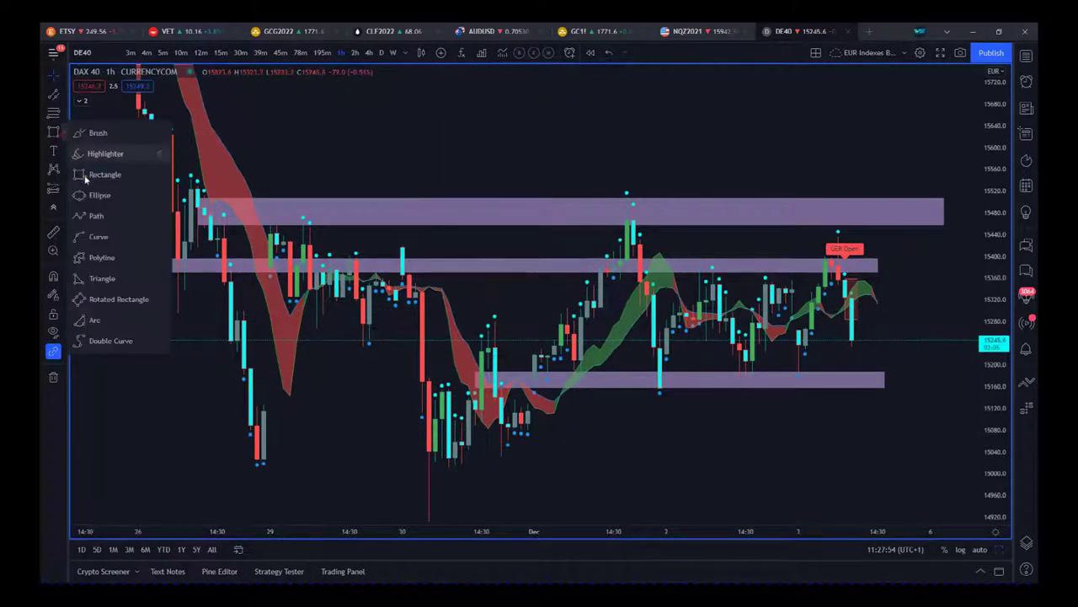
click(91, 194)
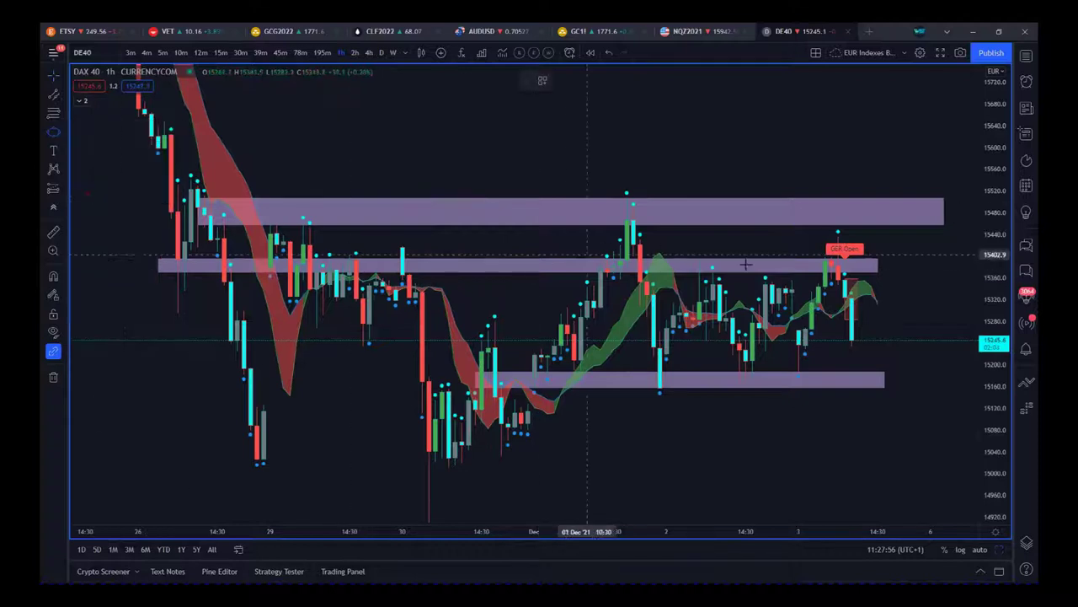
click(705, 263)
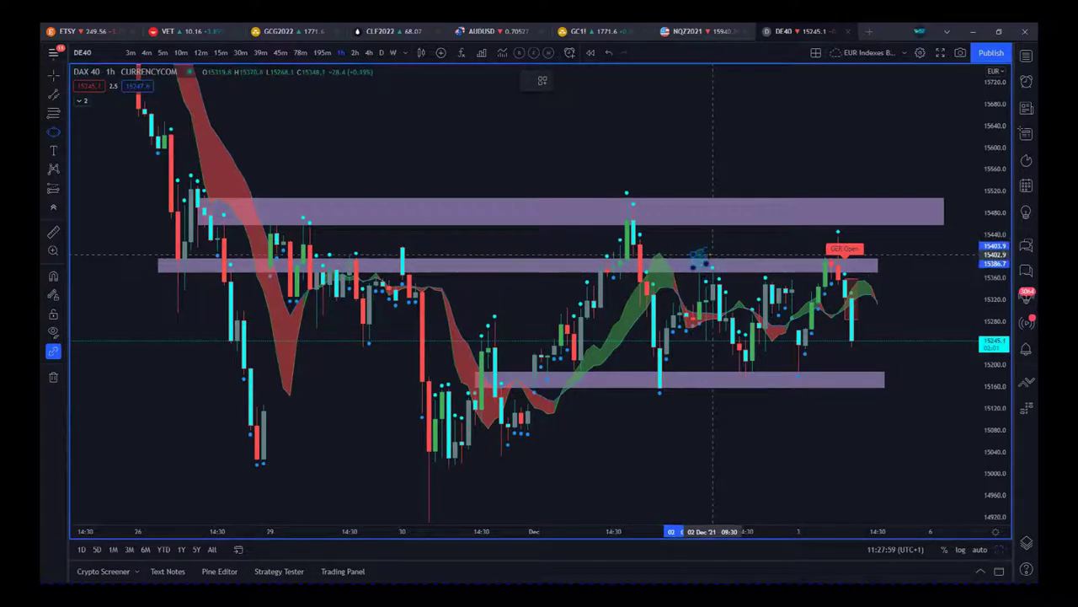
Step: Examine how price reacted at the middle and lower purple zones on the hourly chart from 29 November to 3 December
drag(773, 536, 590, 538)
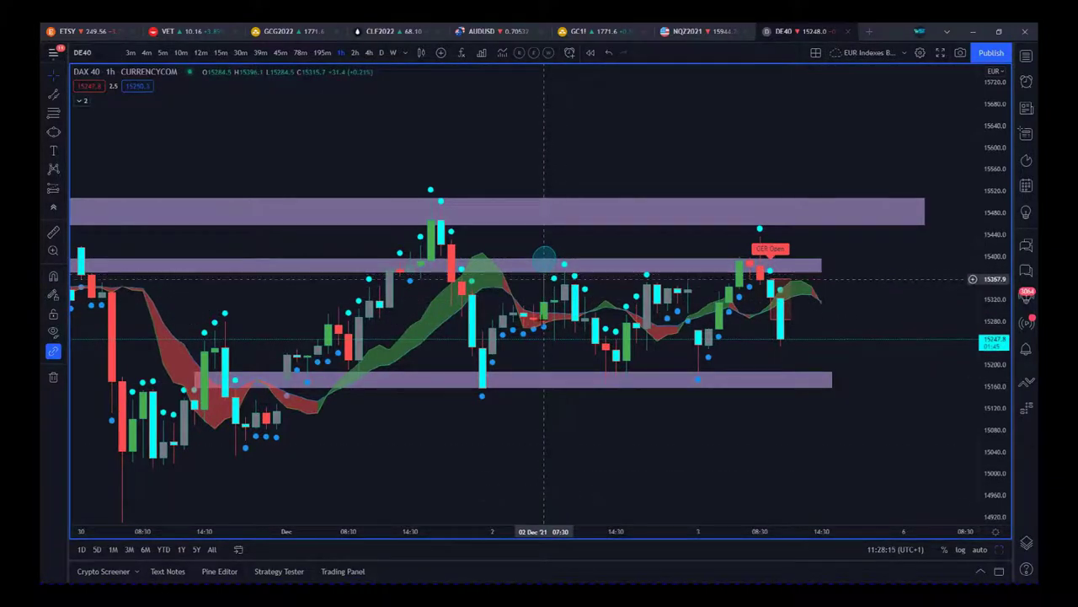
drag(538, 536, 714, 533)
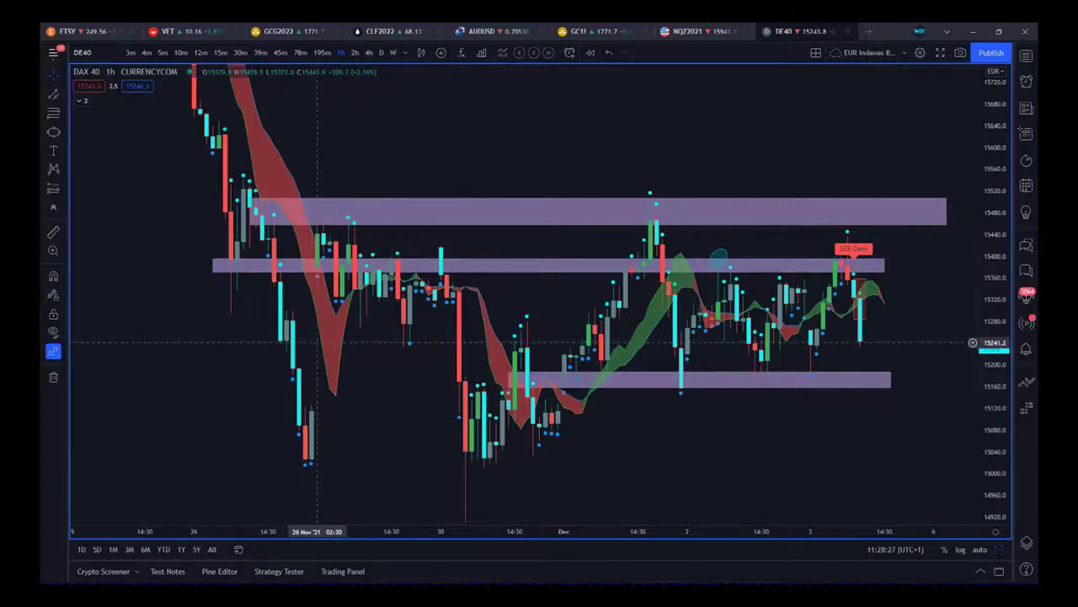
click(316, 273)
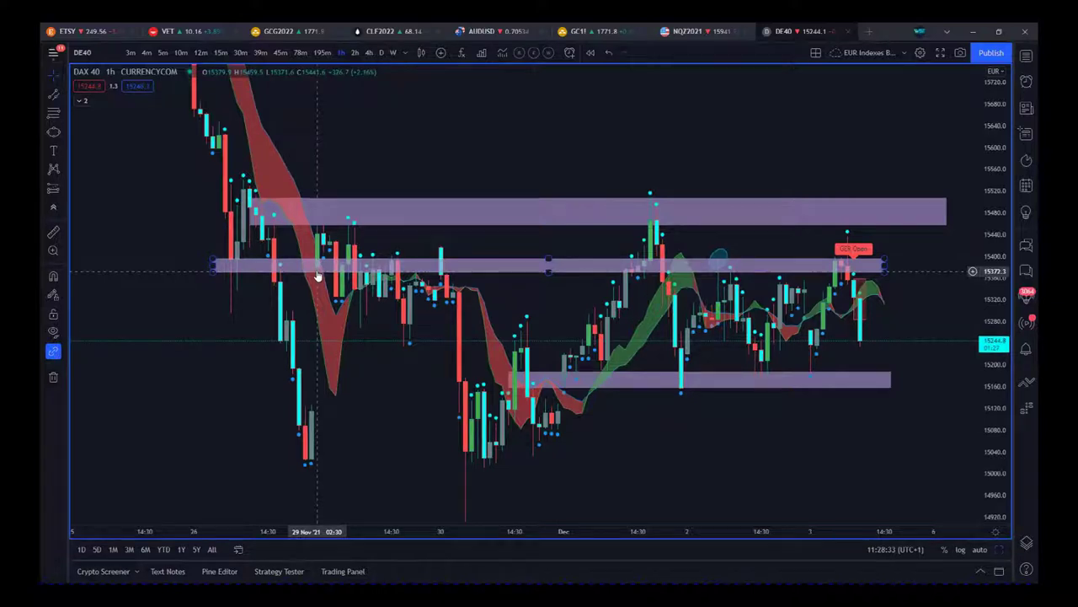
click(320, 274)
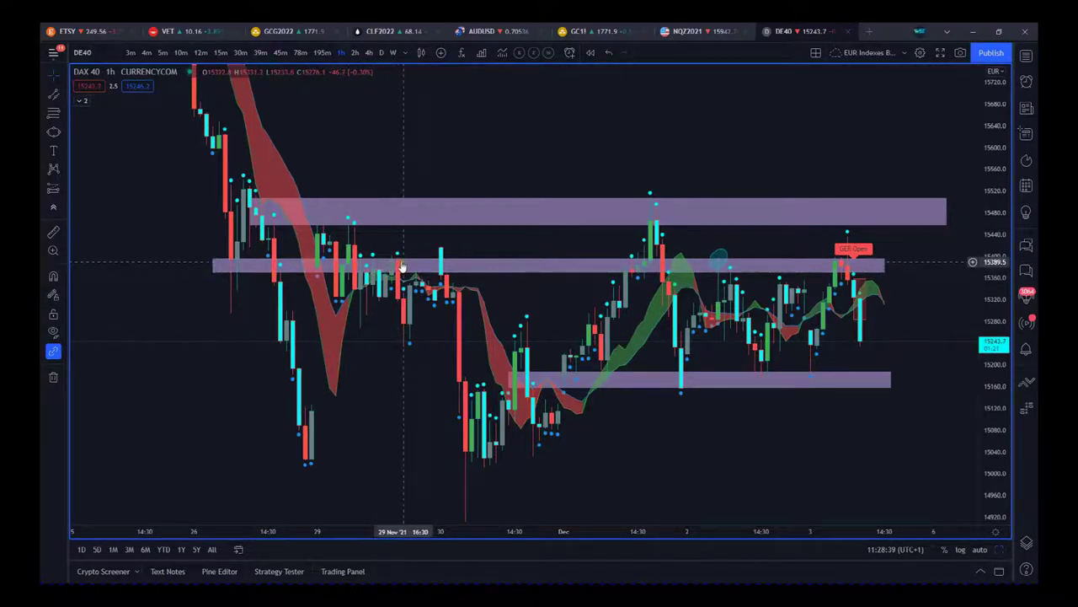
click(719, 265)
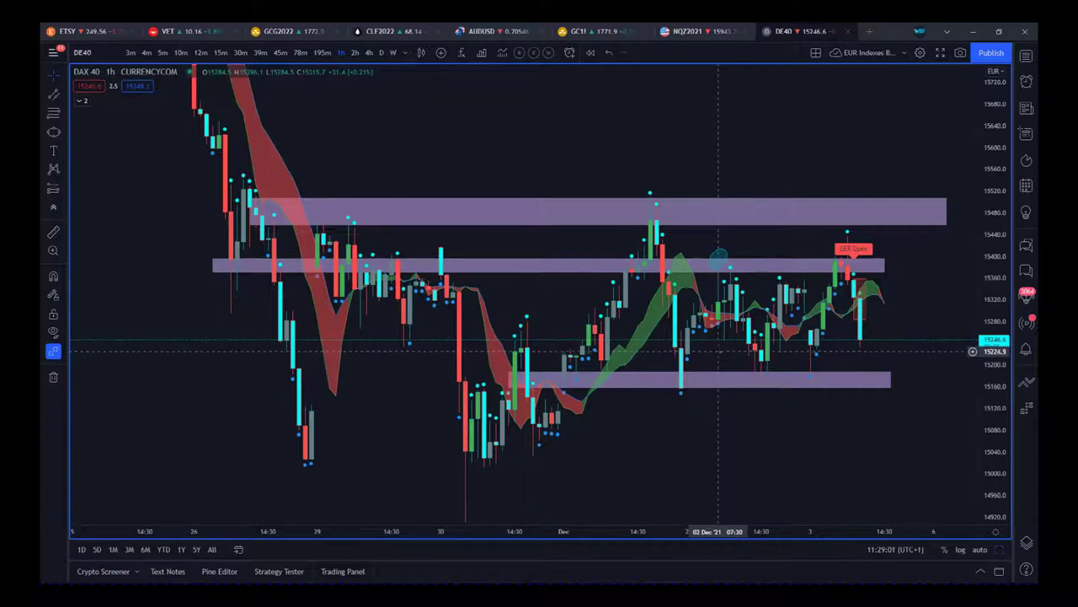
drag(759, 540, 617, 536)
drag(657, 434, 714, 434)
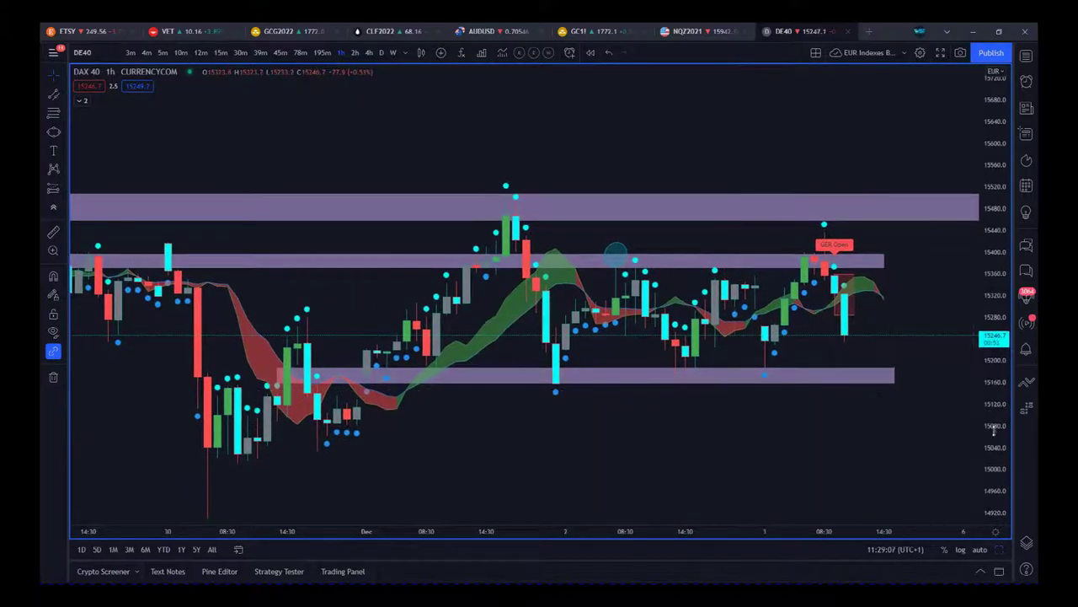
click(767, 398)
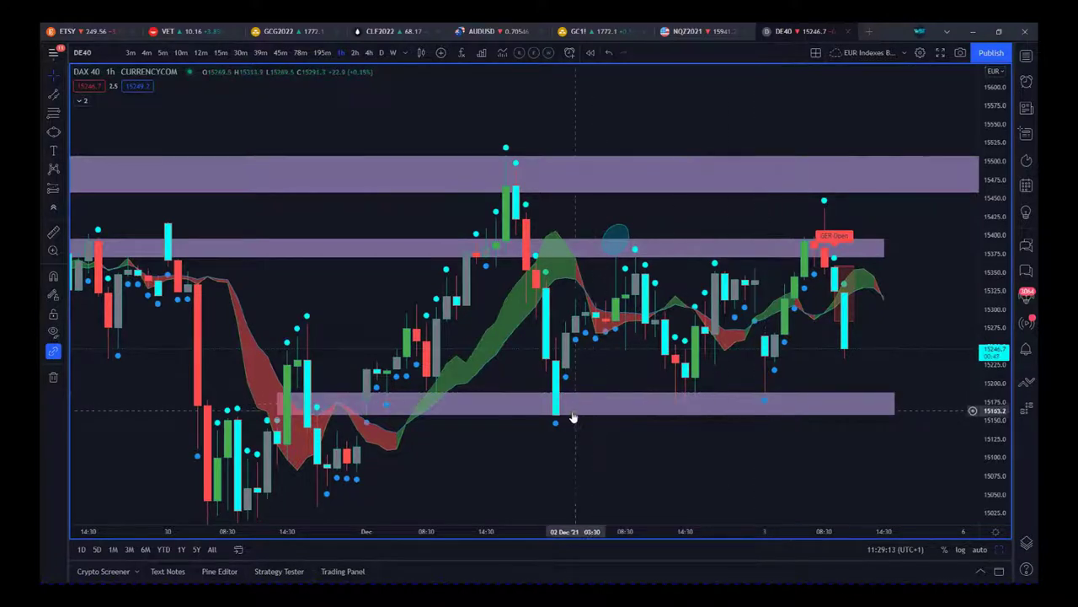
click(550, 364)
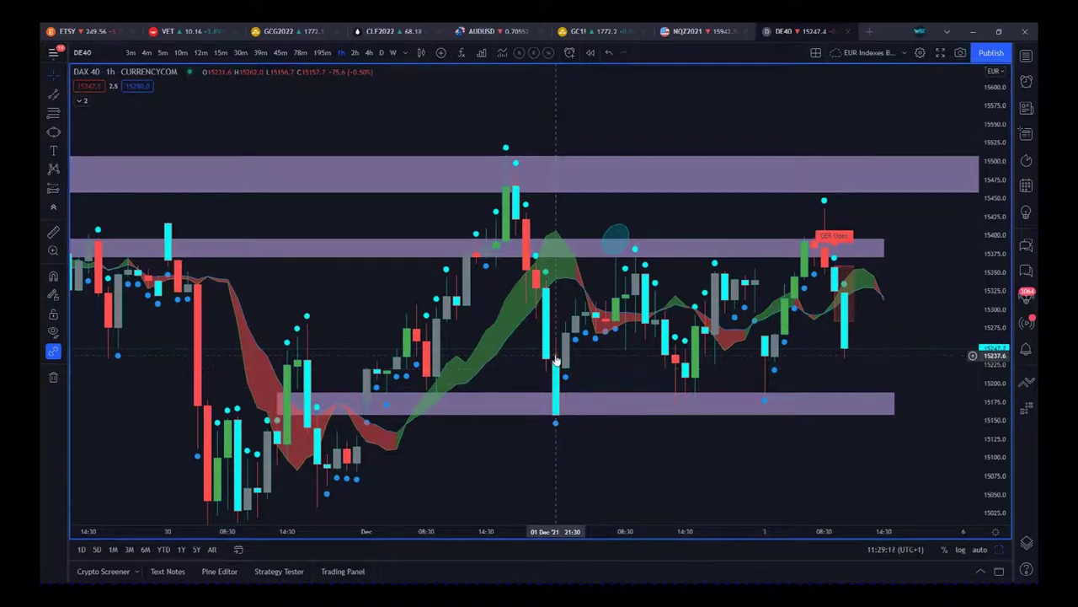
click(556, 413)
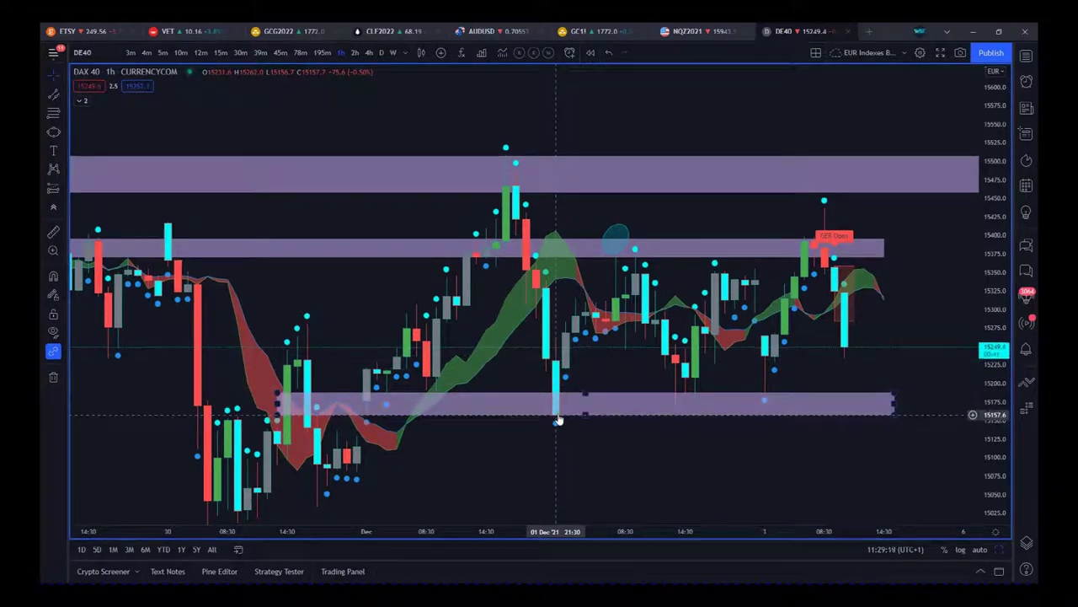
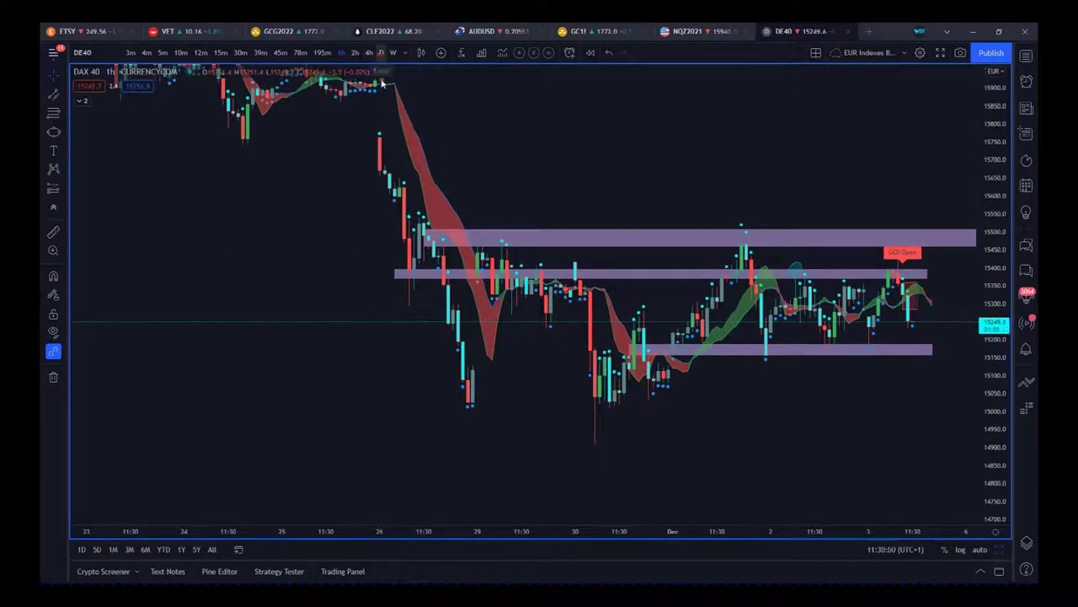
Step: View the DAX 40 on the daily timeframe, including the rising channel and the 26 November drop
click(381, 52)
drag(883, 536, 931, 537)
drag(991, 303, 992, 351)
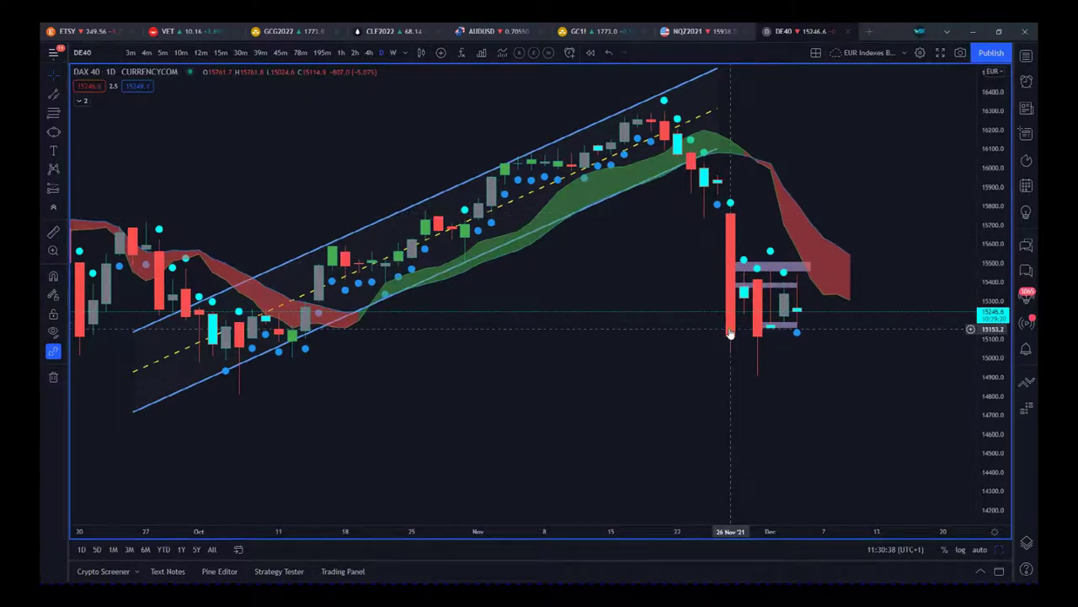
Step: Switch the chart to the 4-hour timeframe and review price from the rising channel down to the purple zones
click(369, 52)
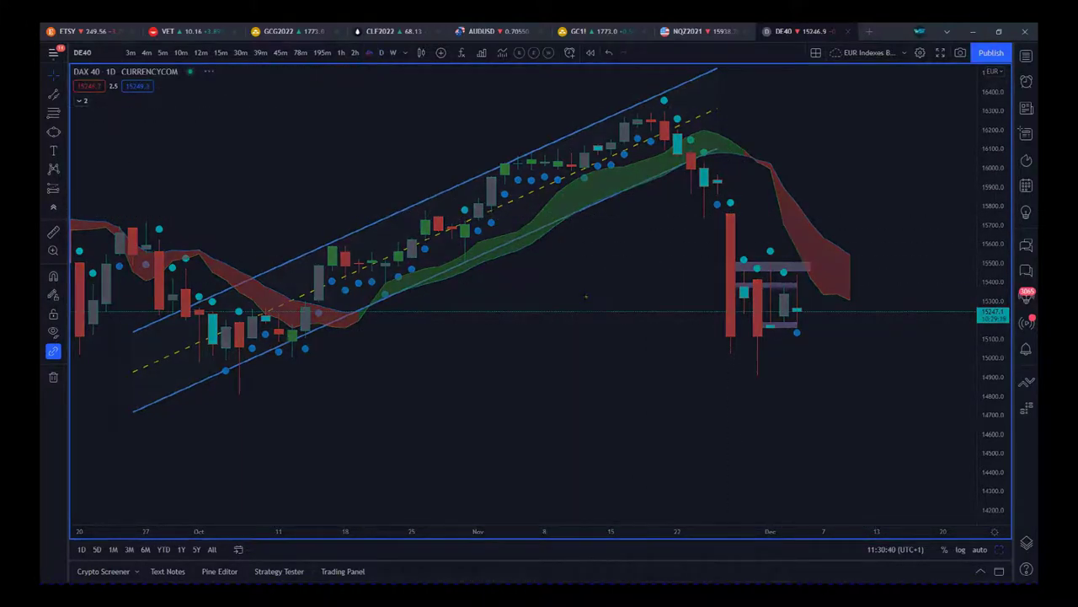
drag(656, 522, 834, 531)
drag(824, 420, 802, 439)
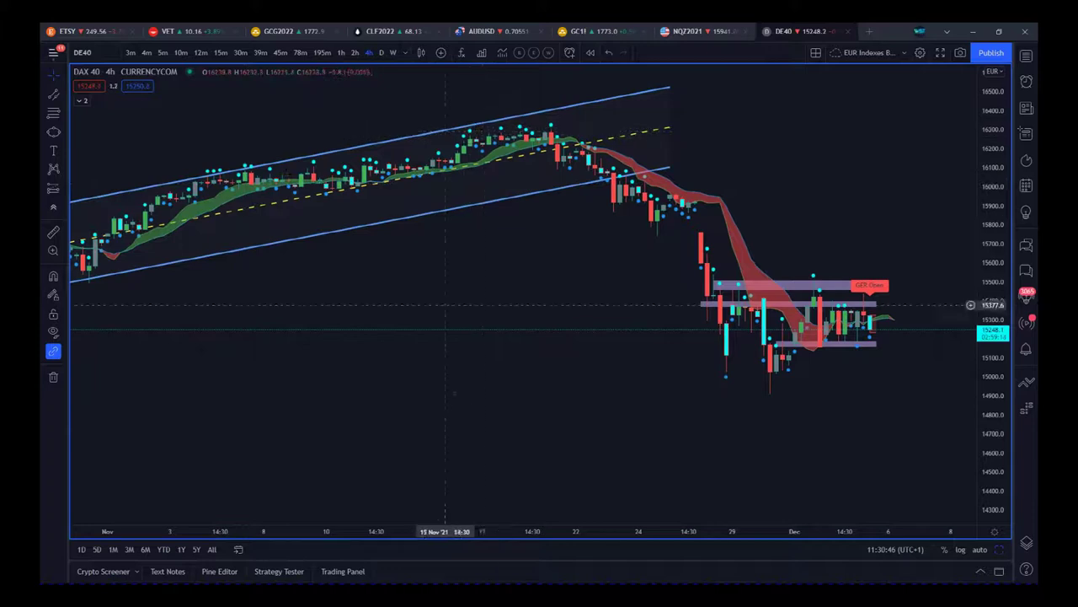
drag(440, 531, 715, 530)
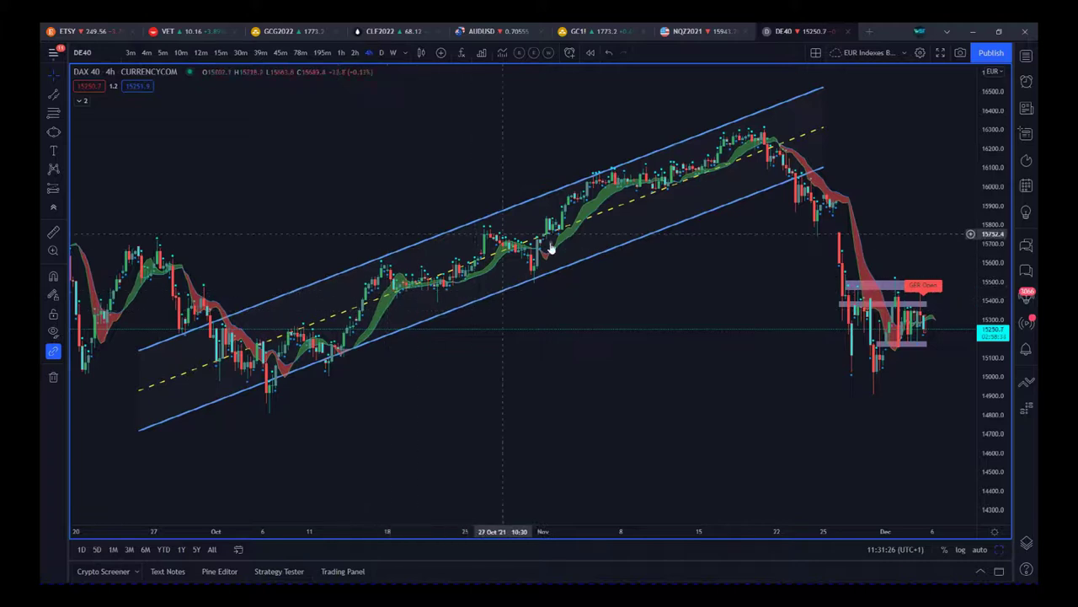
drag(812, 408, 744, 534)
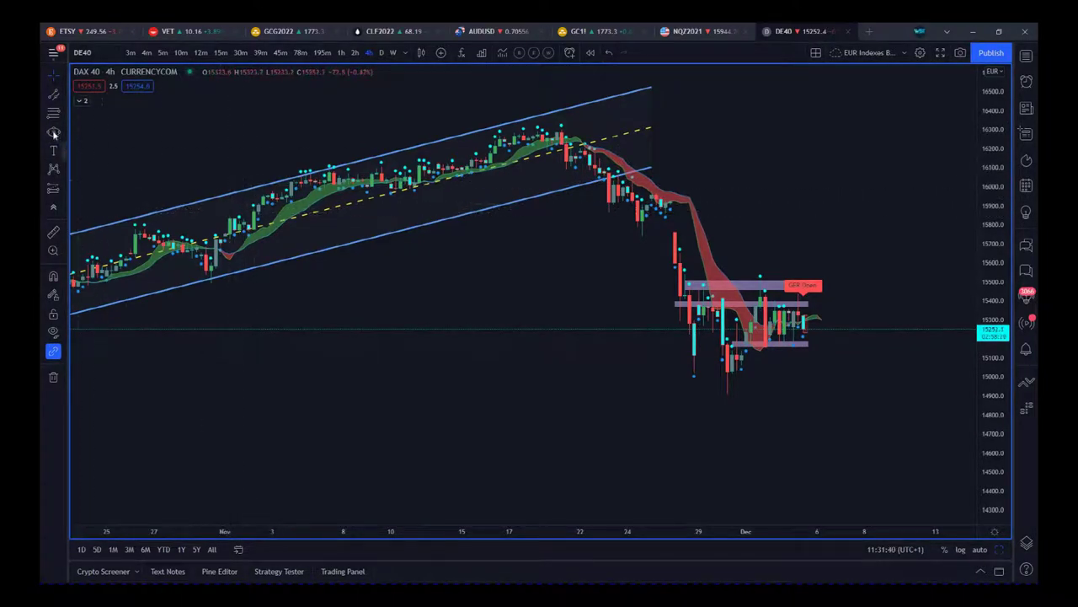
Step: Expand the indicator legend and add the PB EMA Cloud invite-only script to the 4-hour chart
click(82, 102)
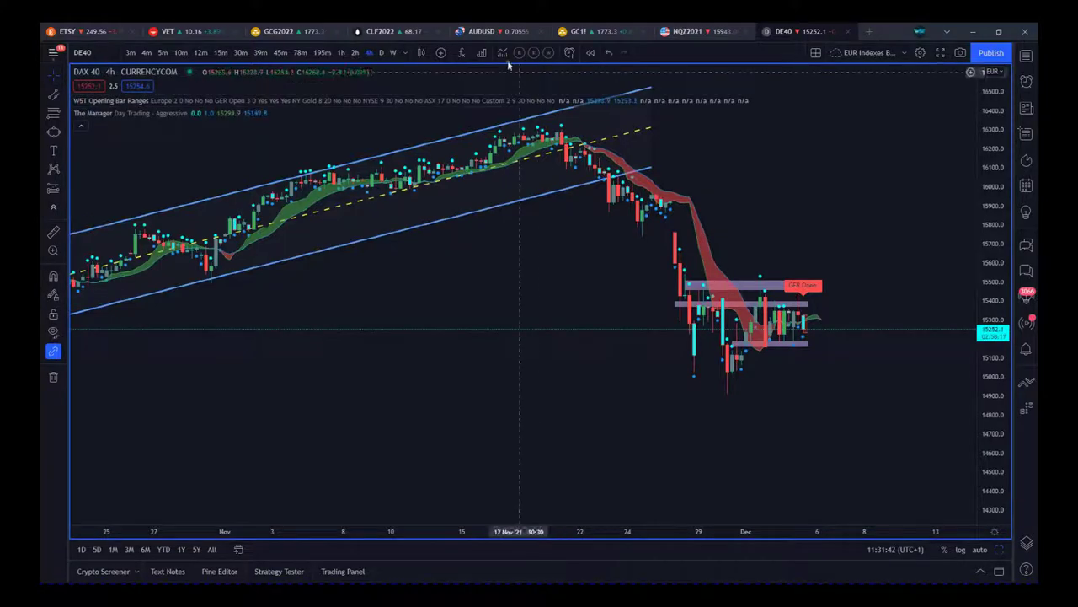
click(463, 54)
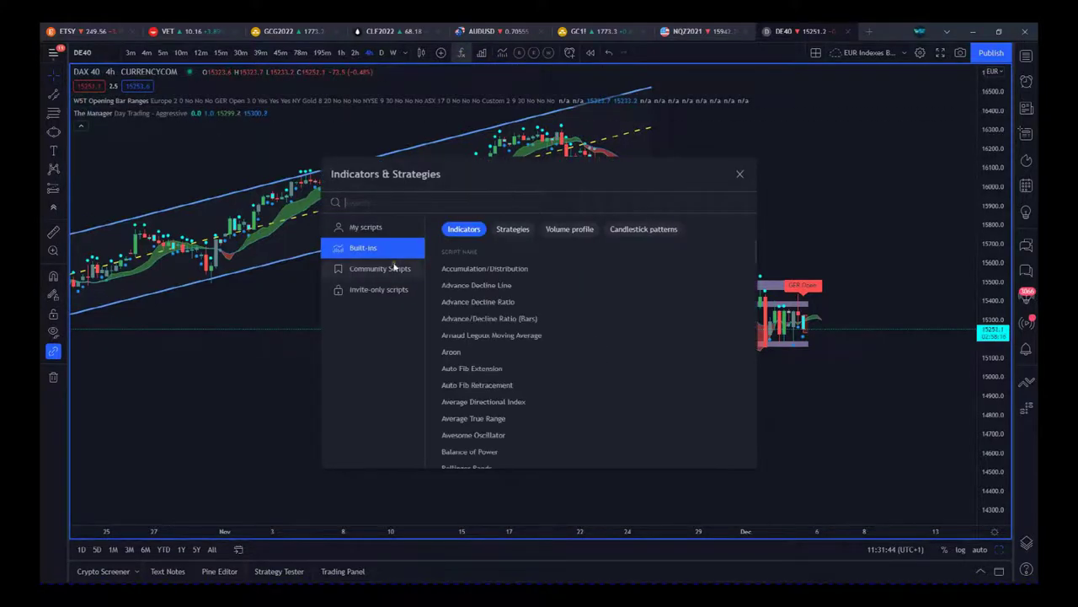
click(394, 289)
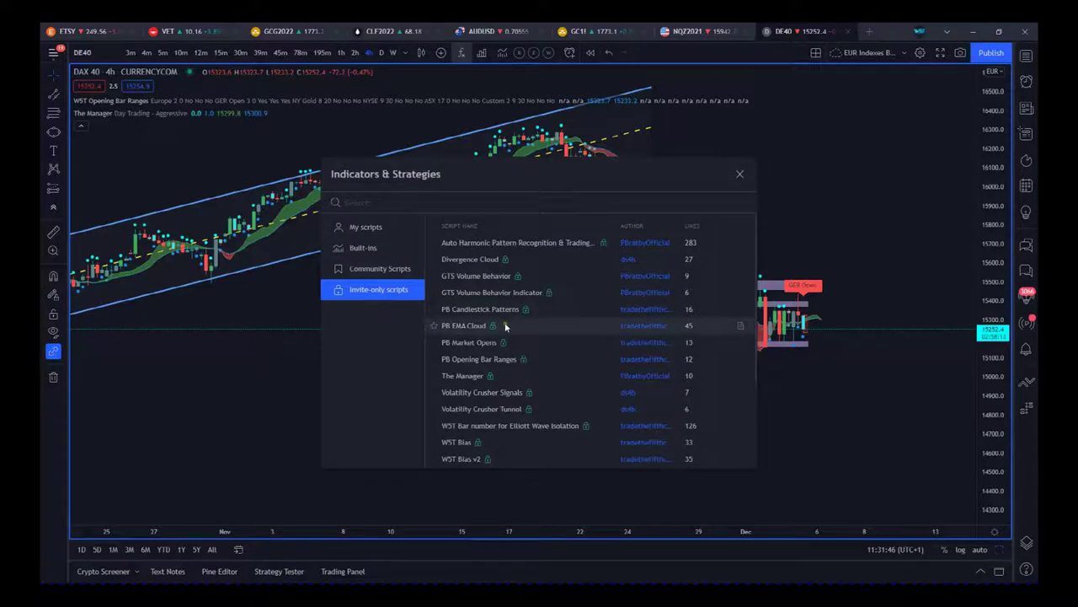
scroll(504, 323, down, 2)
scroll(507, 304, up, 2)
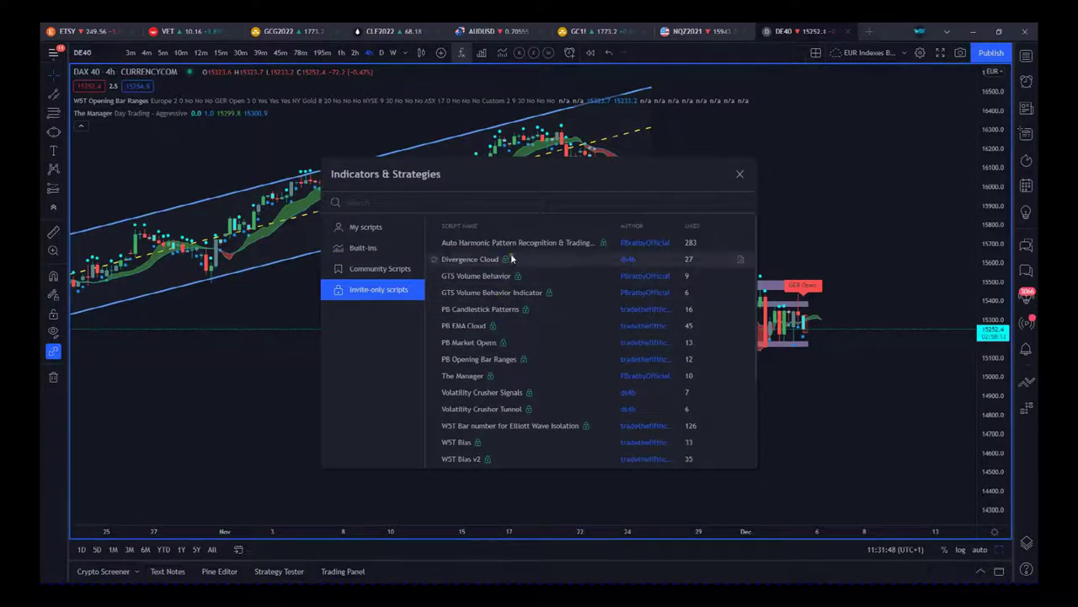
click(479, 326)
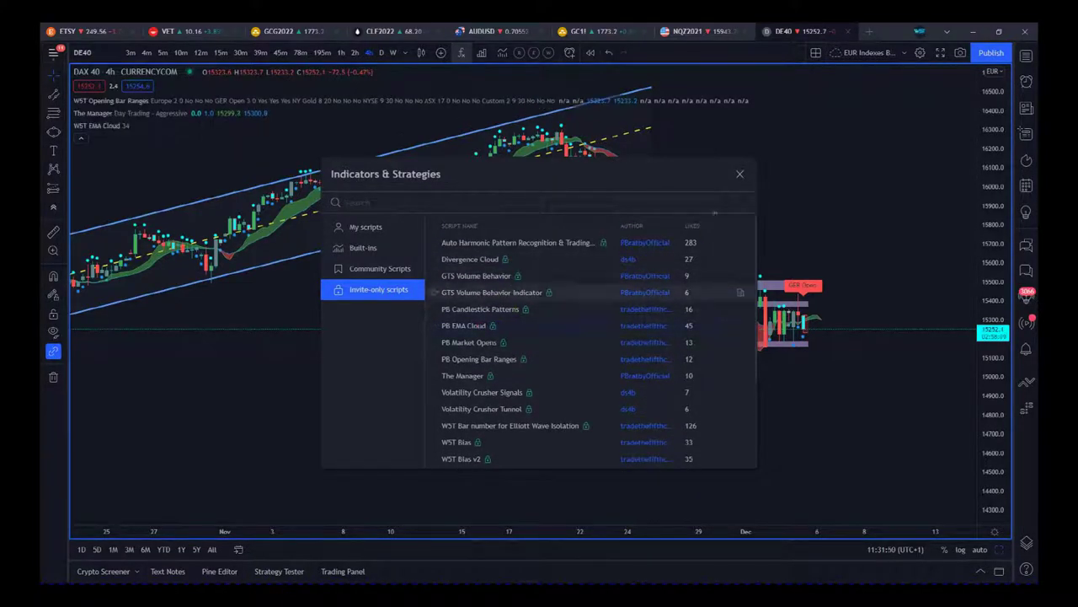
click(739, 174)
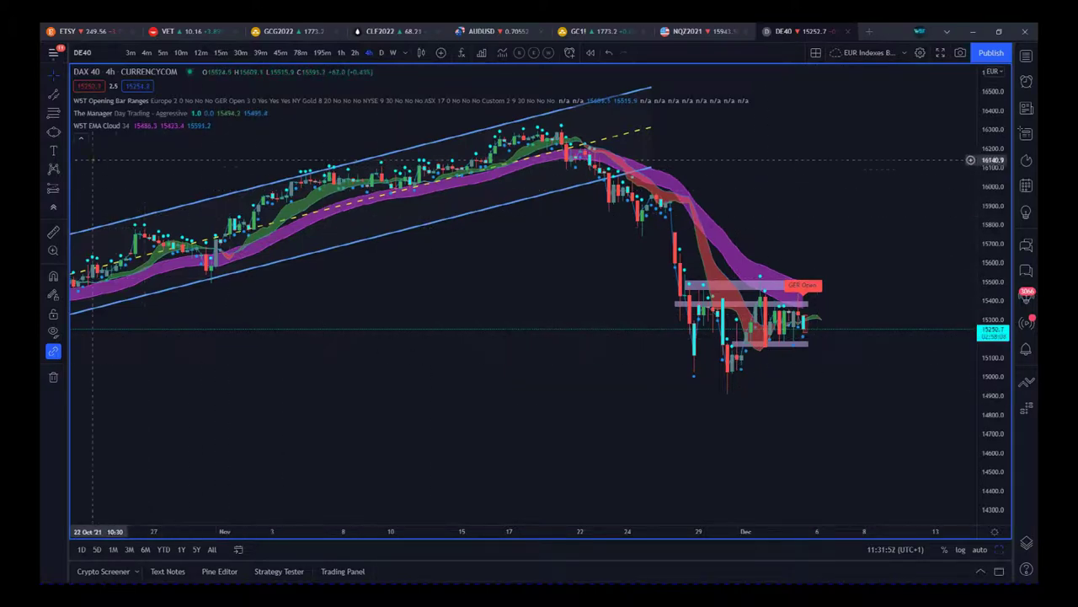
mouse_move(106, 133)
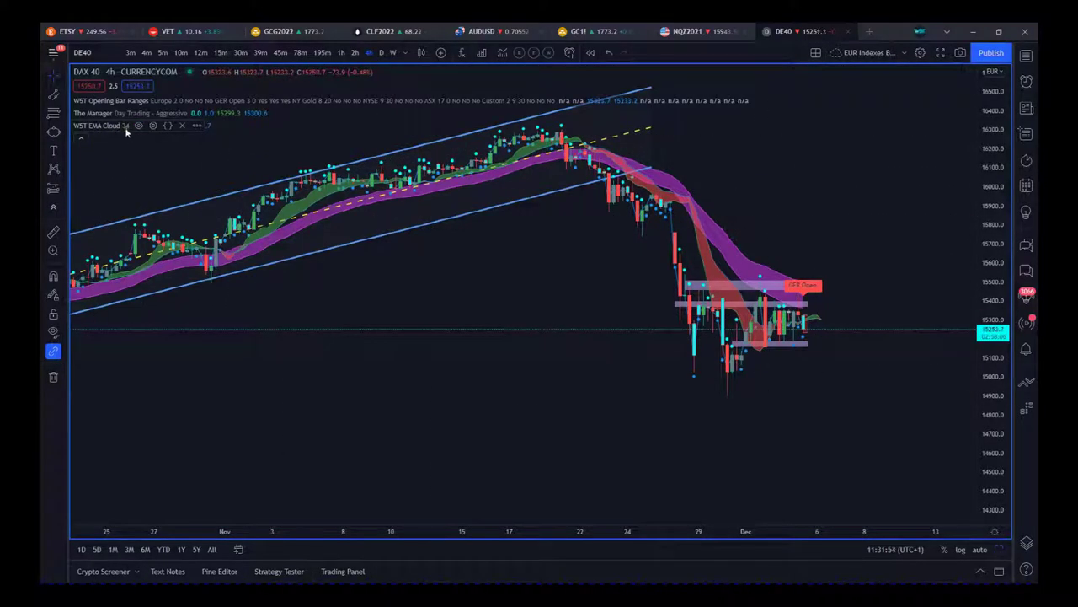
Step: Add a second PB EMA Cloud invite-only script to the 4-hour chart and set its length to 55
mouse_move(152, 124)
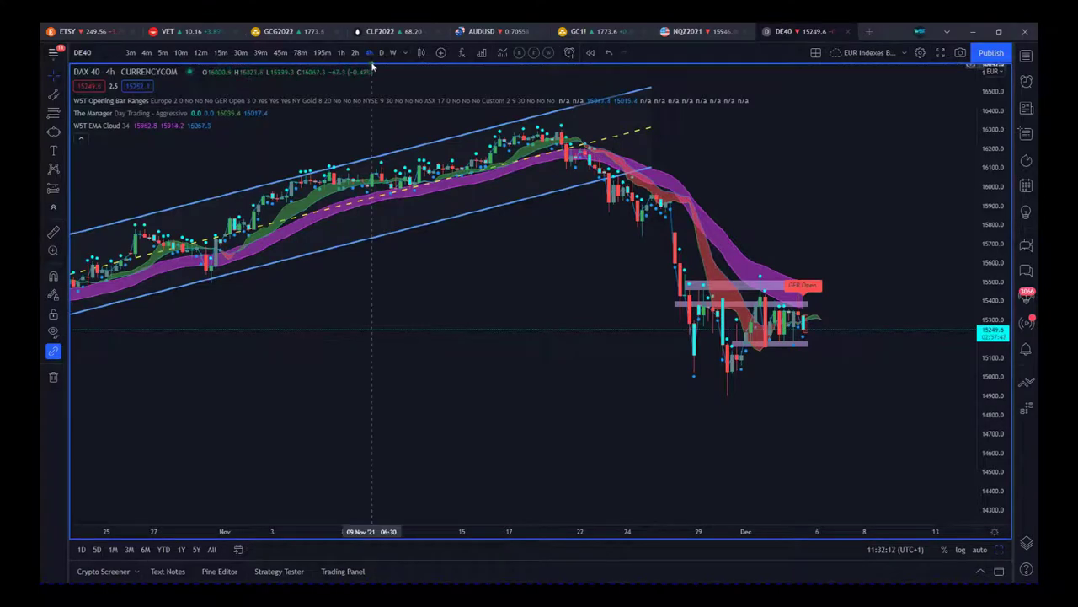
click(461, 53)
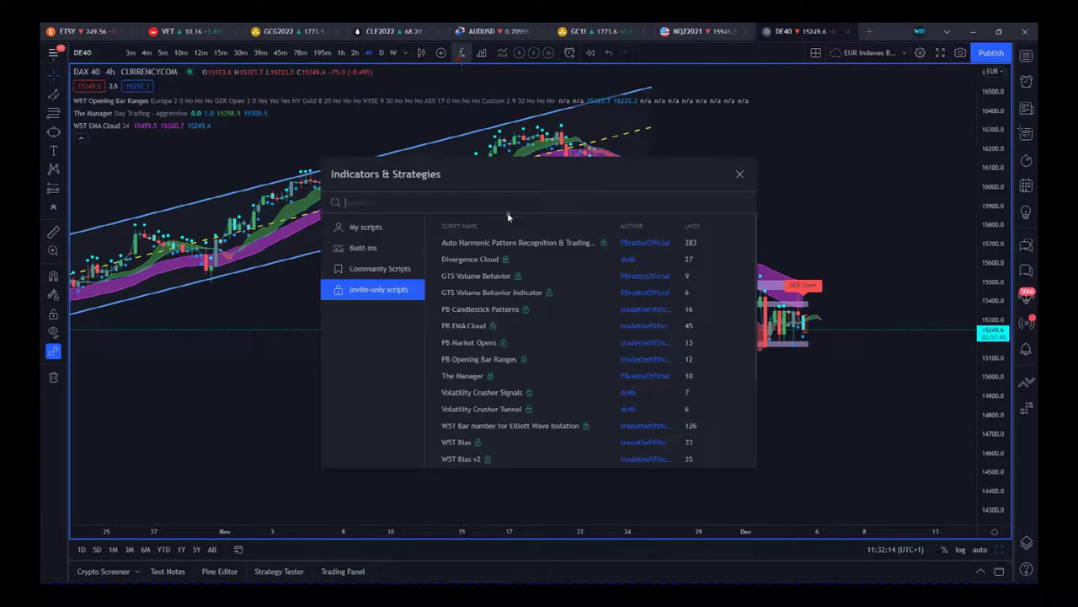
scroll(483, 406, down, 1)
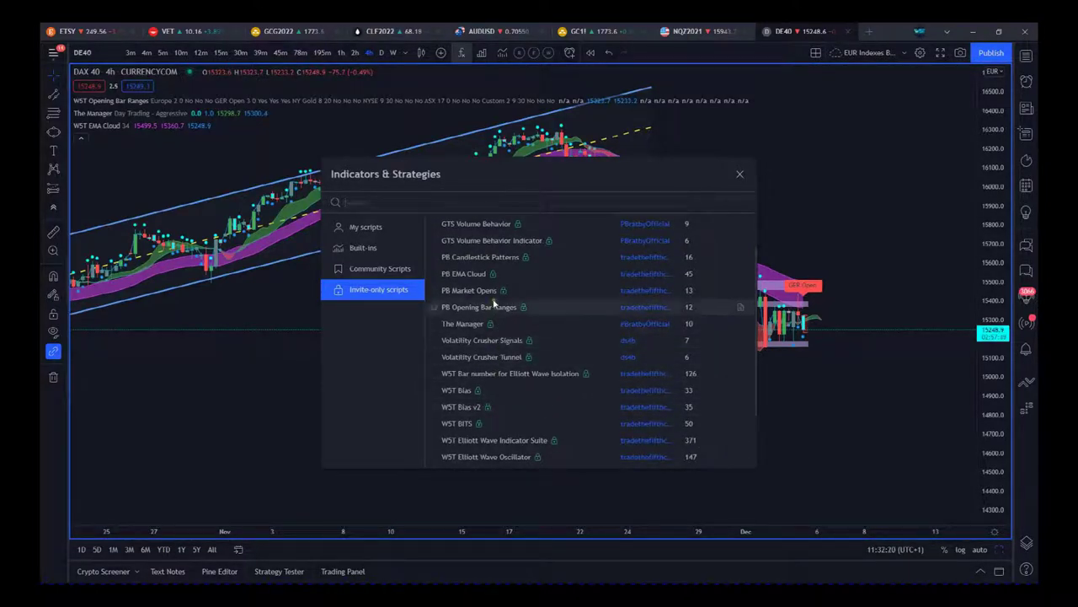
click(472, 274)
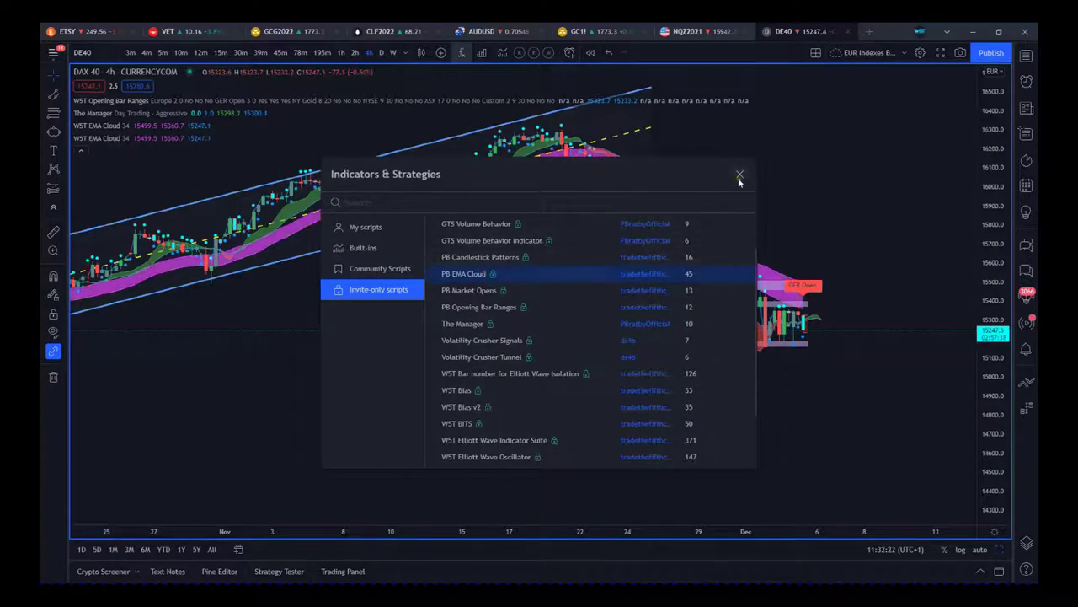
click(739, 174)
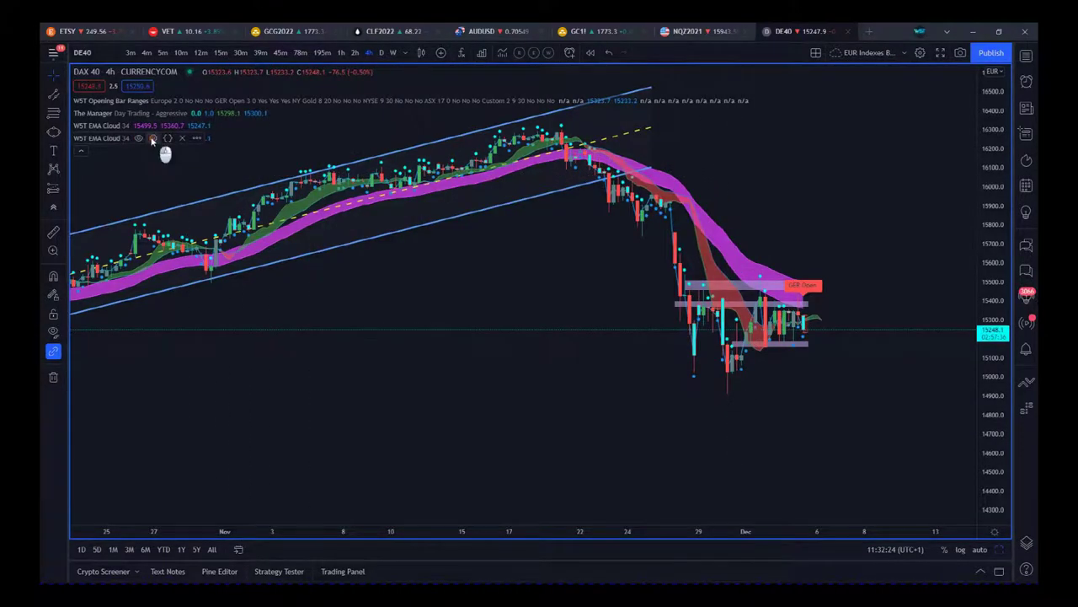
click(153, 138)
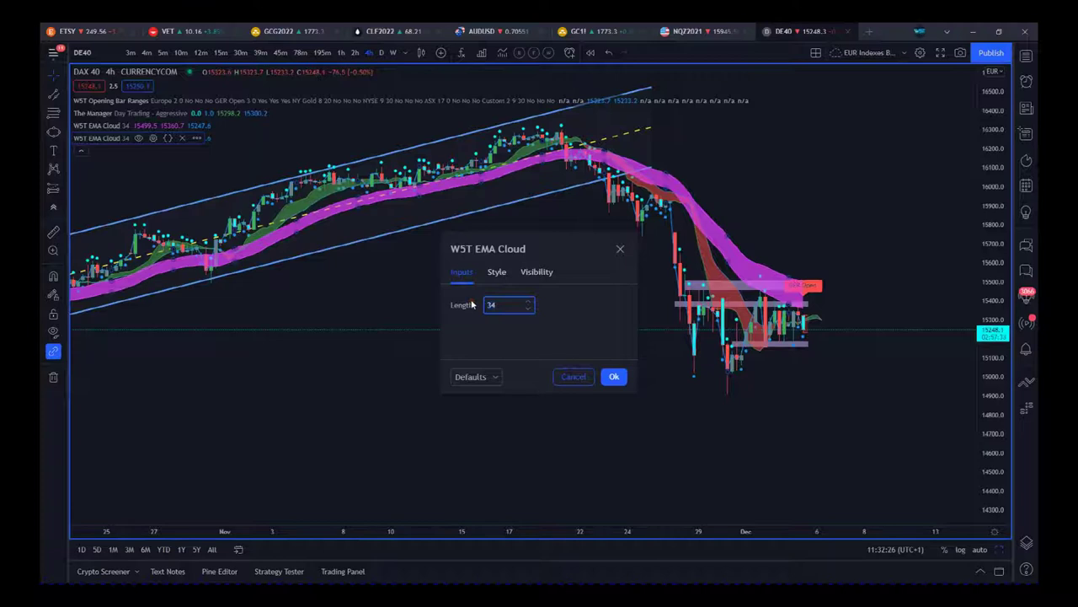
text(55)
Step: Colour the 55-length EMA cloud's first two plot lines and its fill grey, and turn off its third plot
click(497, 272)
click(505, 305)
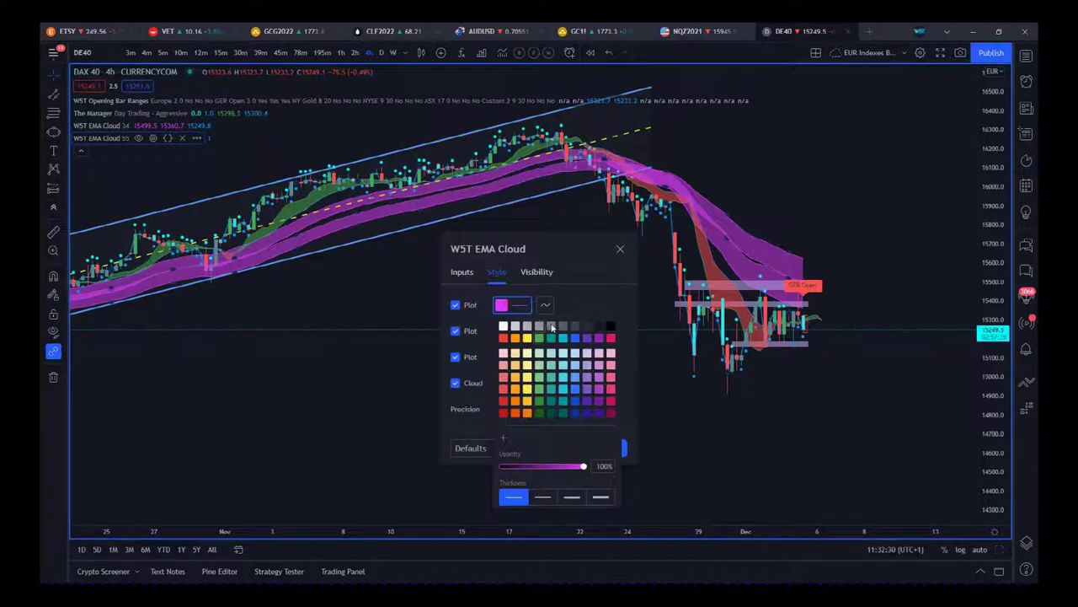
click(504, 330)
click(504, 330)
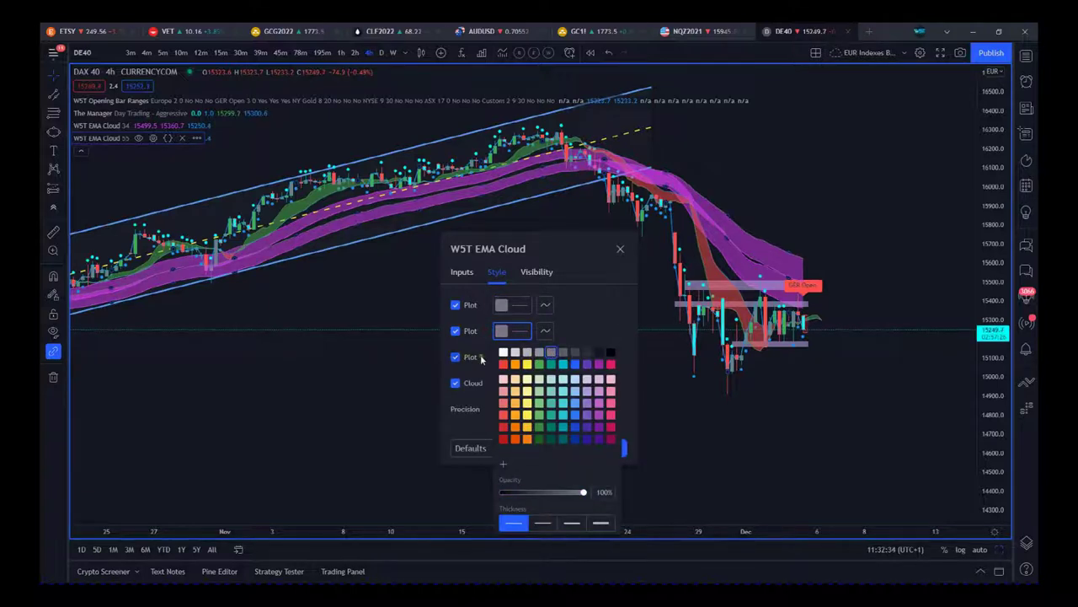
click(482, 359)
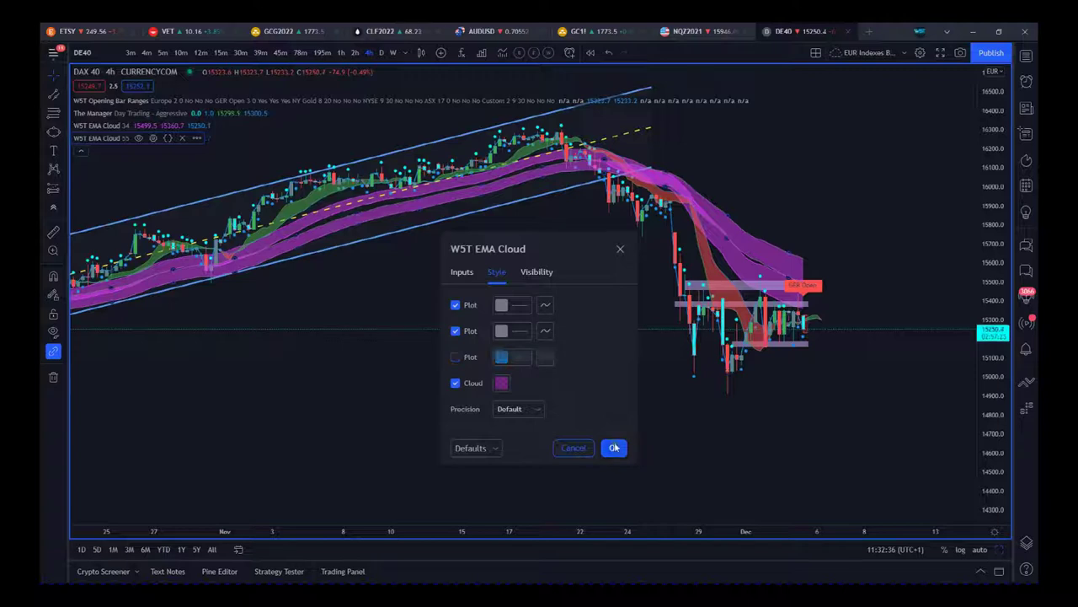
click(503, 384)
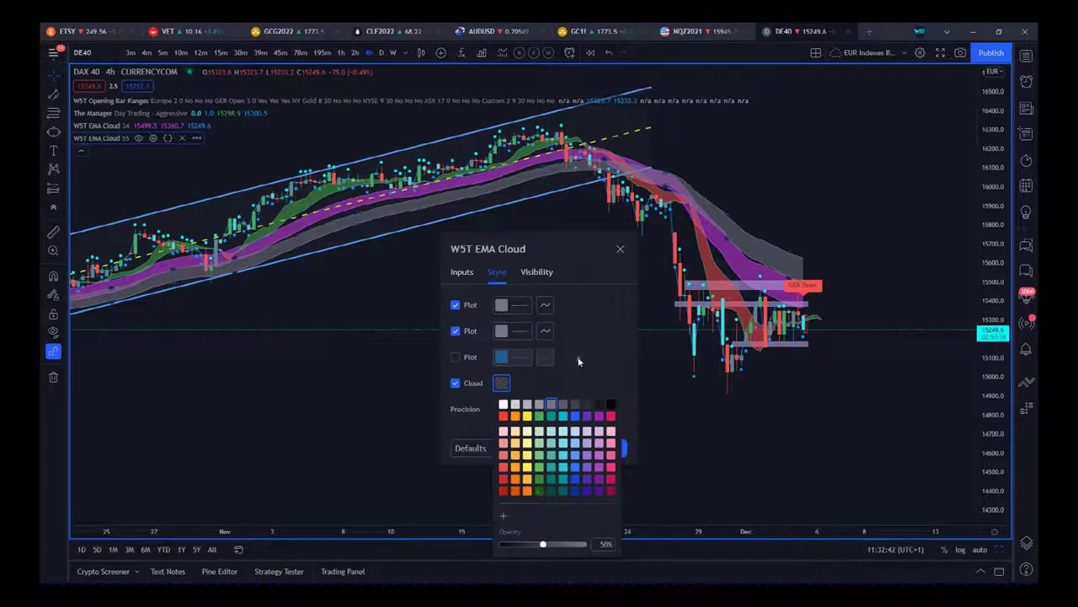
click(556, 405)
click(620, 249)
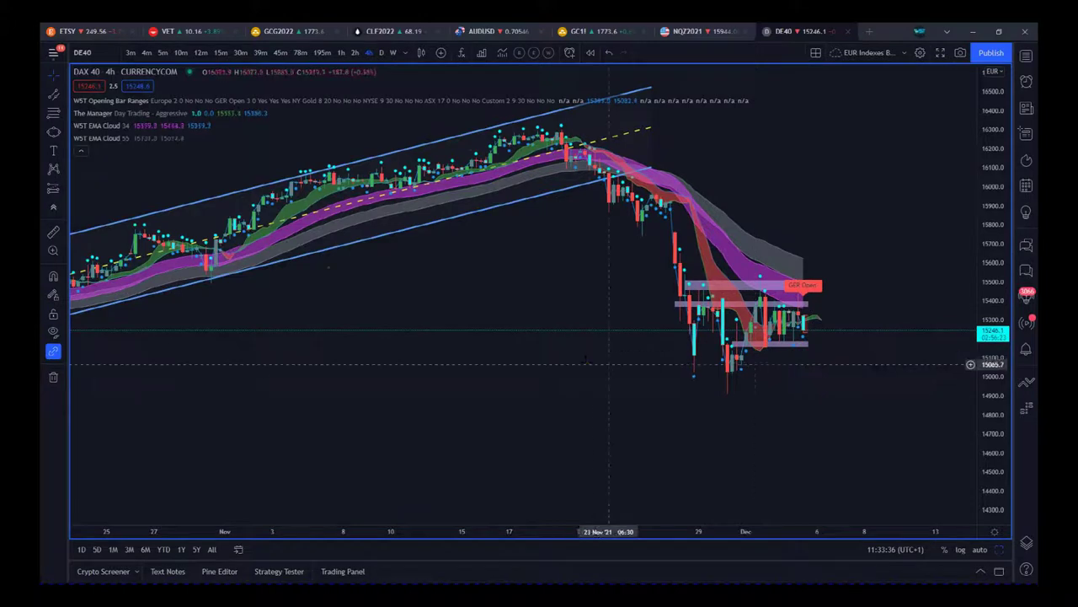
Step: Hide both W5T EMA Cloud indicators on the chart and collapse the indicator legend
click(139, 125)
click(139, 138)
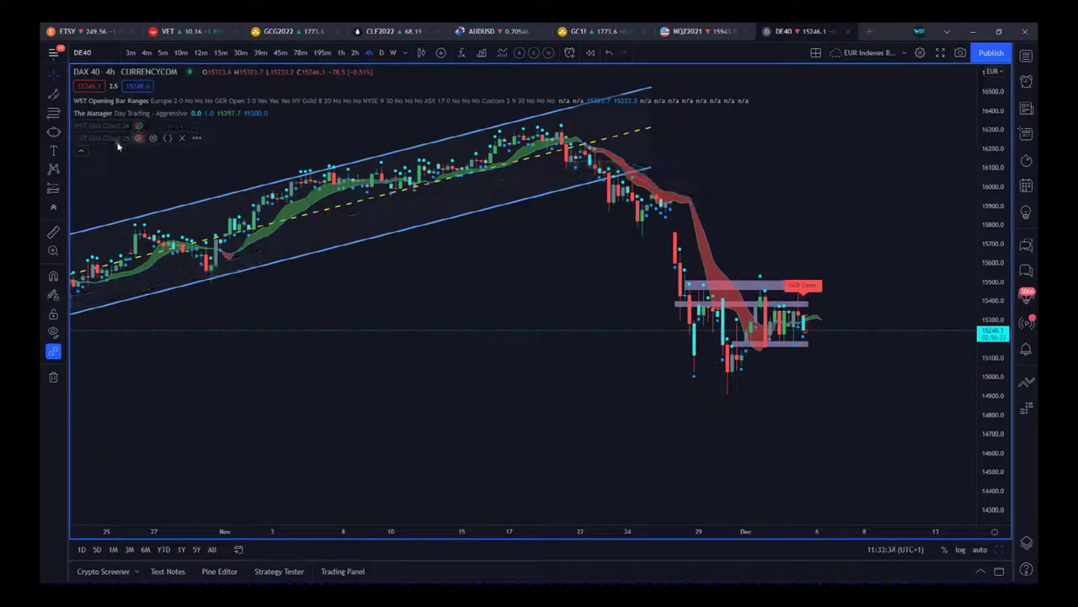
click(81, 151)
Step: Switch the chart to the 15-minute timeframe and frame the 3 December German open range between the purple zones
click(221, 52)
drag(996, 436, 1009, 405)
drag(934, 430, 954, 379)
drag(885, 539, 842, 541)
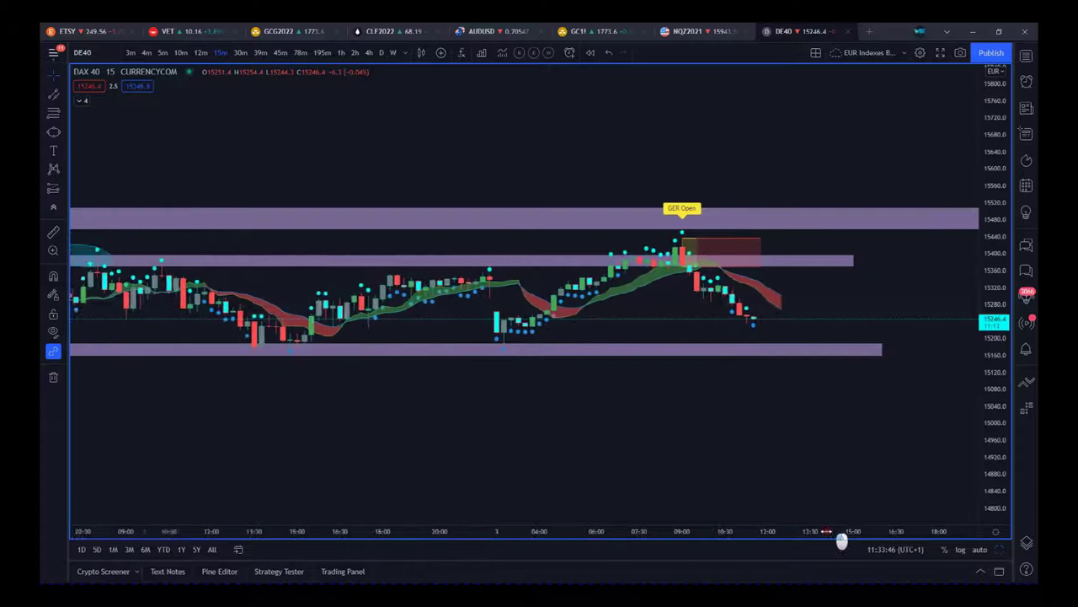
drag(871, 447, 900, 440)
drag(993, 428, 1009, 378)
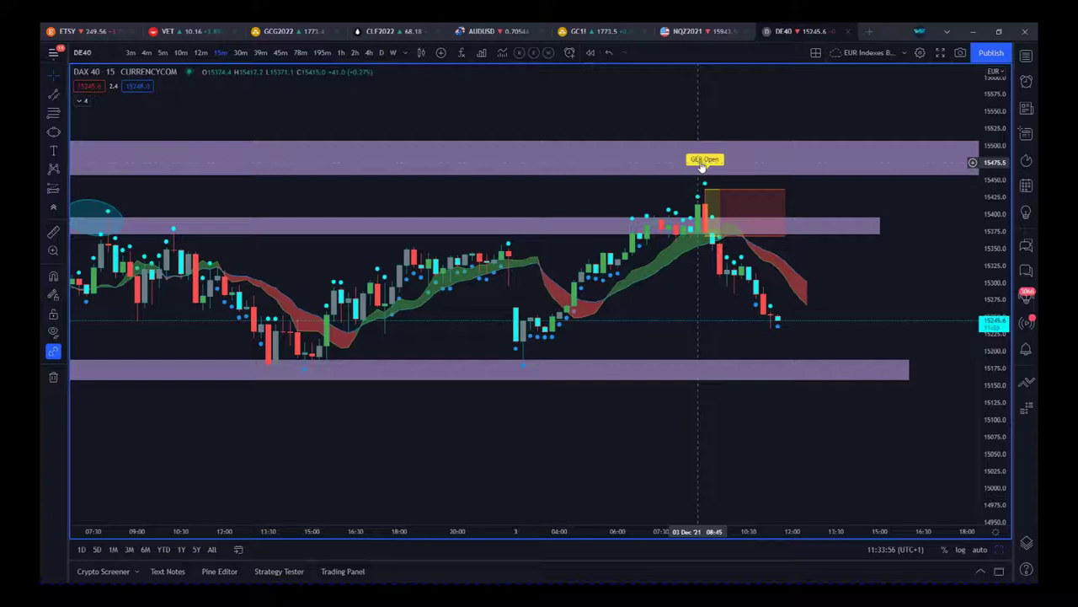
Step: Review the 15-minute price action around the purple zones from 1 December to the 3 December German open
scroll(527, 501, down, 5)
drag(827, 473, 788, 500)
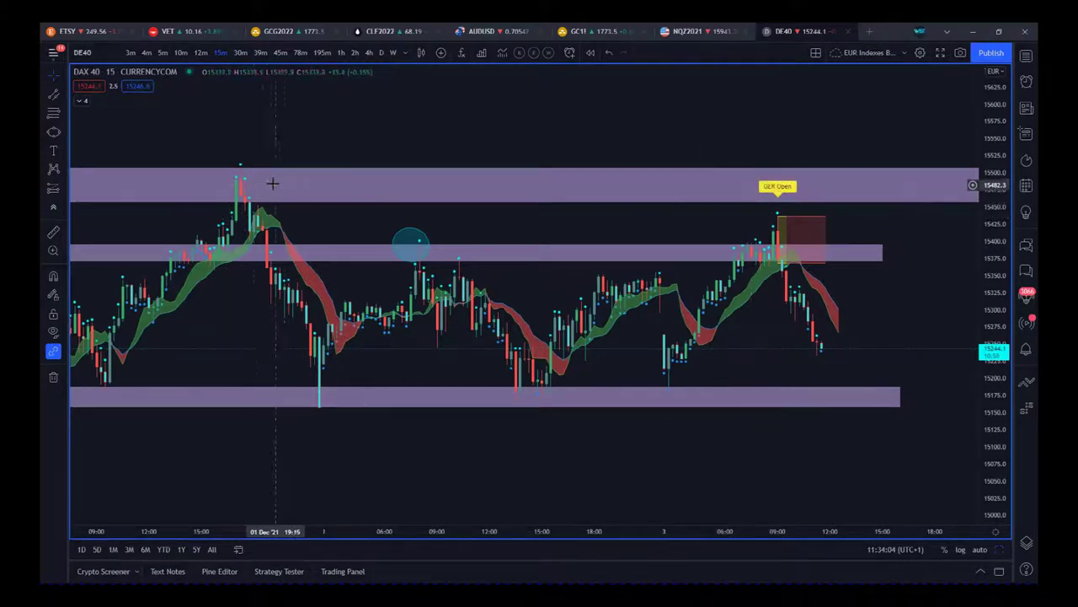
drag(810, 536, 662, 539)
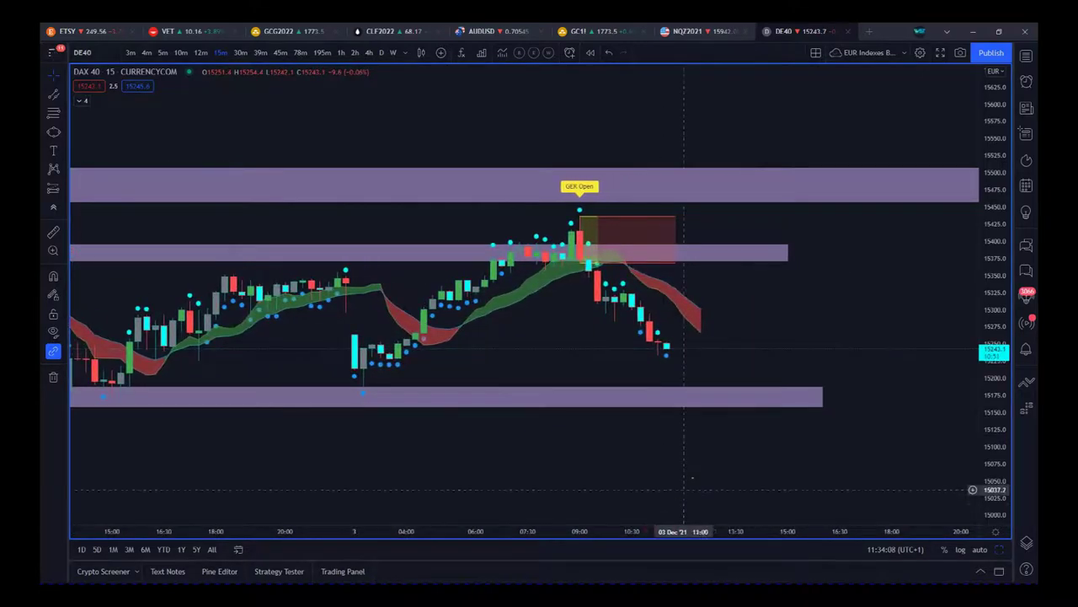
drag(754, 440, 774, 434)
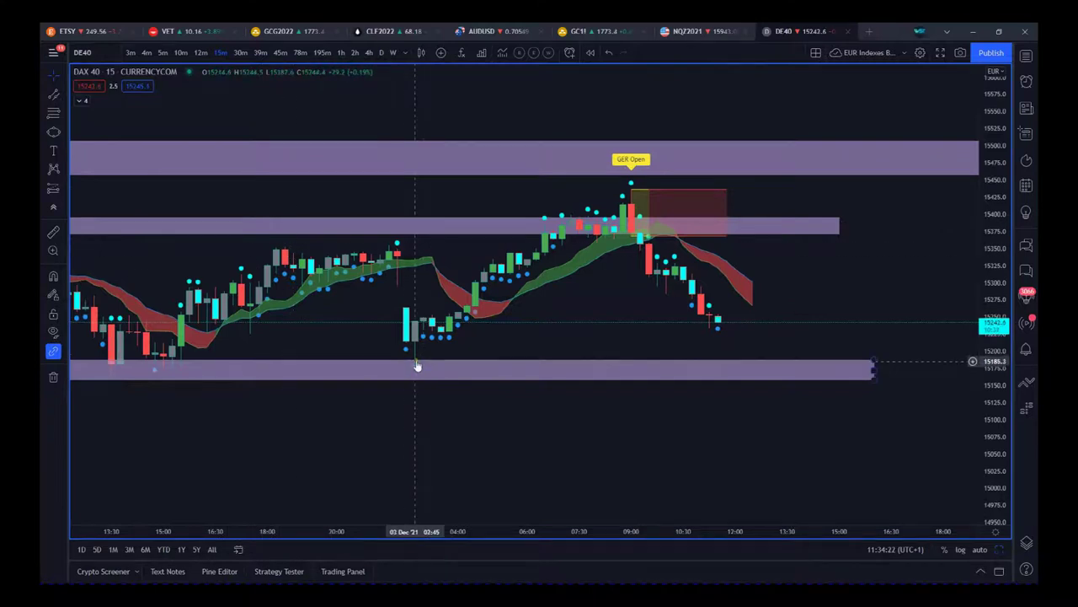
Step: Draw a Trend-Based Fib Extension over the German open range from 15438.5 down to 15367.3, projected from 15367.3 at 13:30
scroll(898, 474, left, 2)
drag(998, 446, 1000, 430)
drag(918, 532, 847, 529)
scroll(847, 488, left, 3)
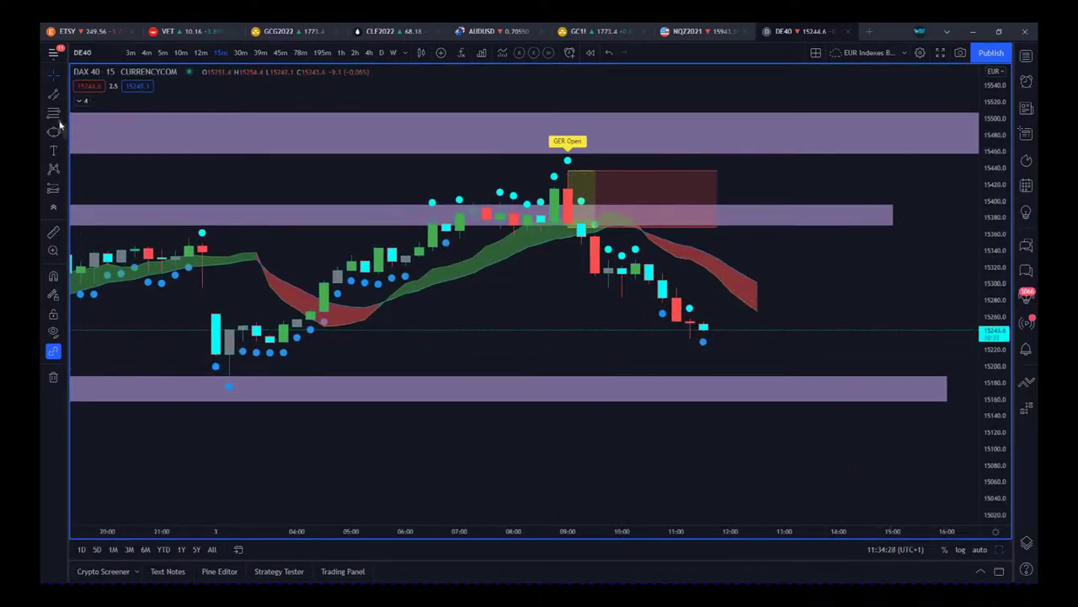
click(63, 113)
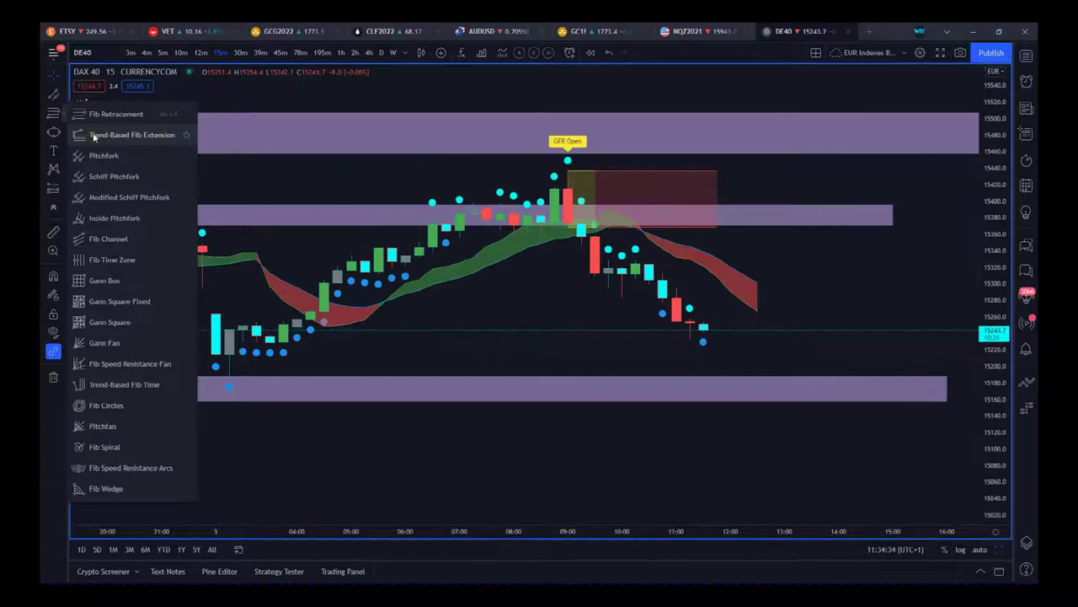
click(94, 136)
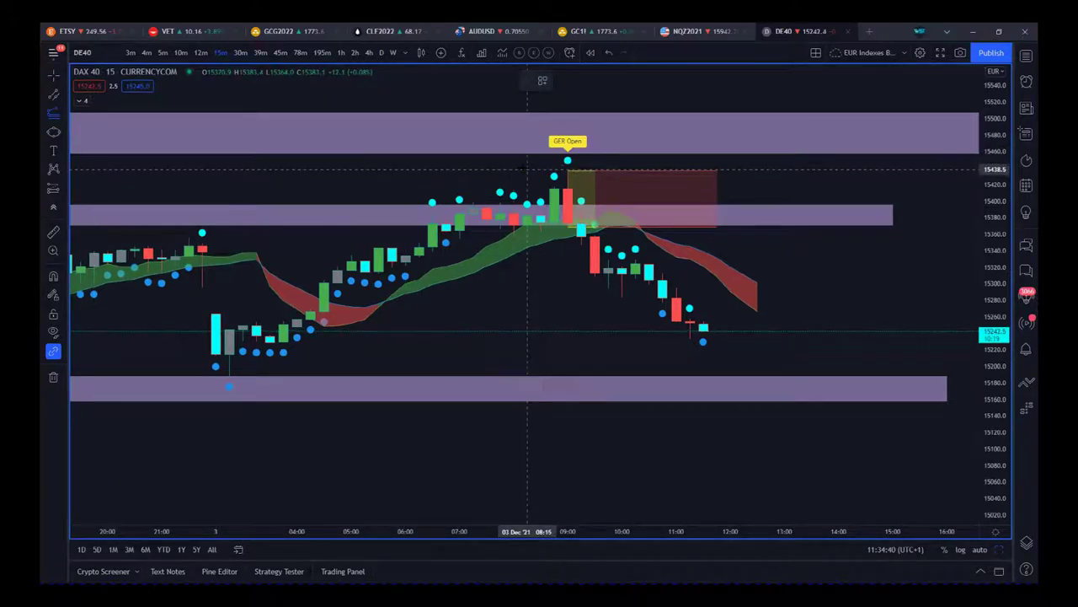
click(527, 169)
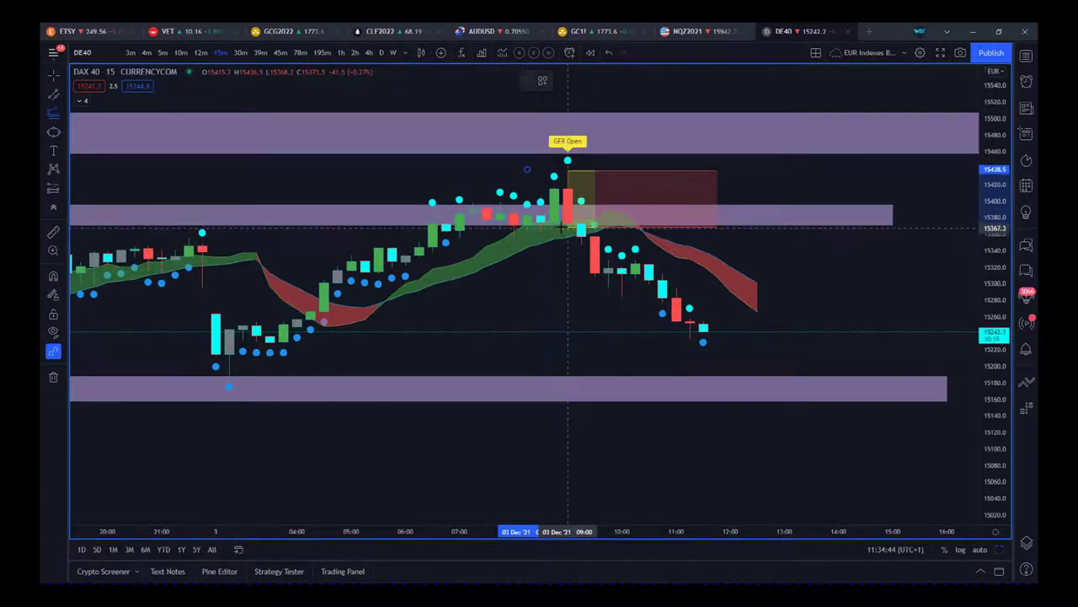
click(564, 228)
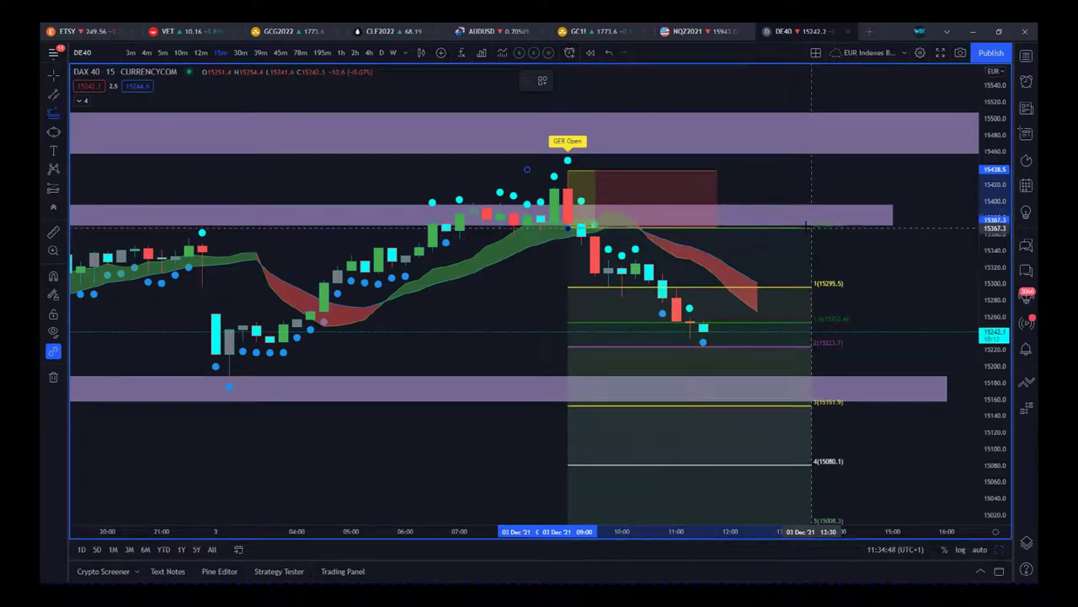
click(813, 227)
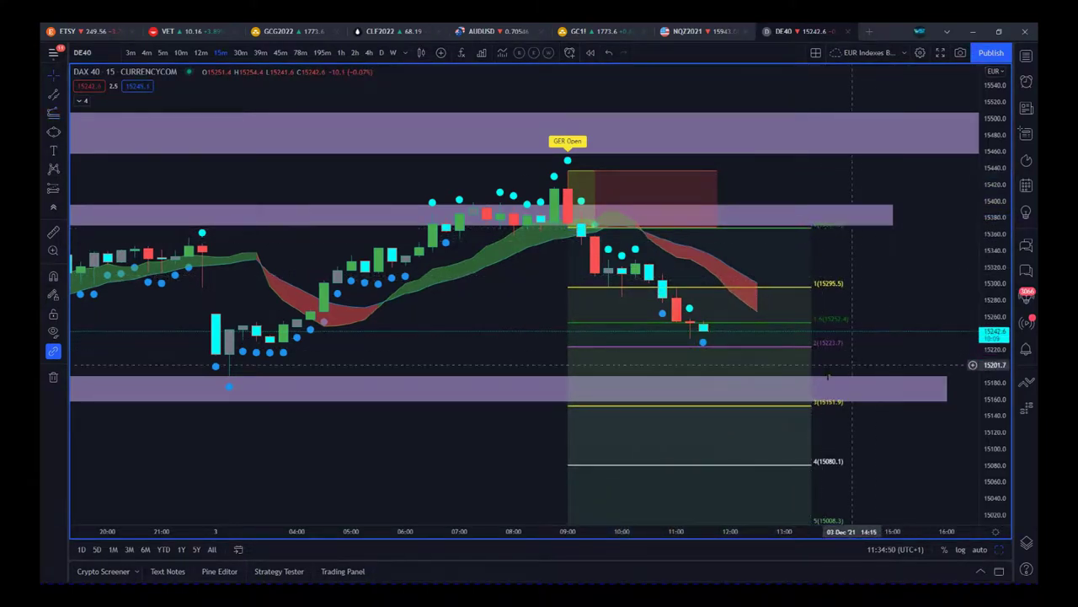